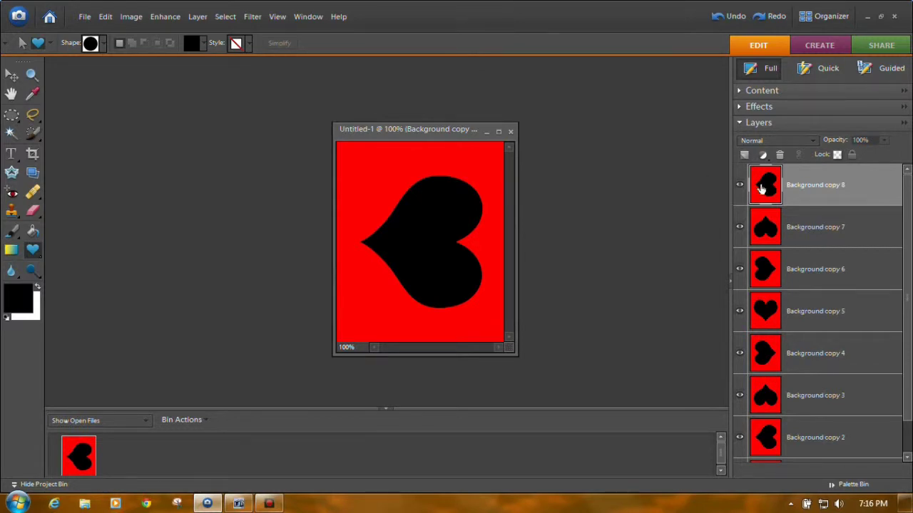
# - Select the Crop tool and review its aspect ratio presets, leaving the ratio at Custom
pyautogui.moveTo(908, 239)
pyautogui.mouseDown()
pyautogui.moveTo(909, 299)
pyautogui.moveTo(908, 239)
pyautogui.mouseUp()
pyautogui.moveTo(905, 215)
pyautogui.mouseDown()
pyautogui.moveTo(910, 298)
pyautogui.moveTo(910, 220)
pyautogui.mouseUp()
pyautogui.click(32, 154)
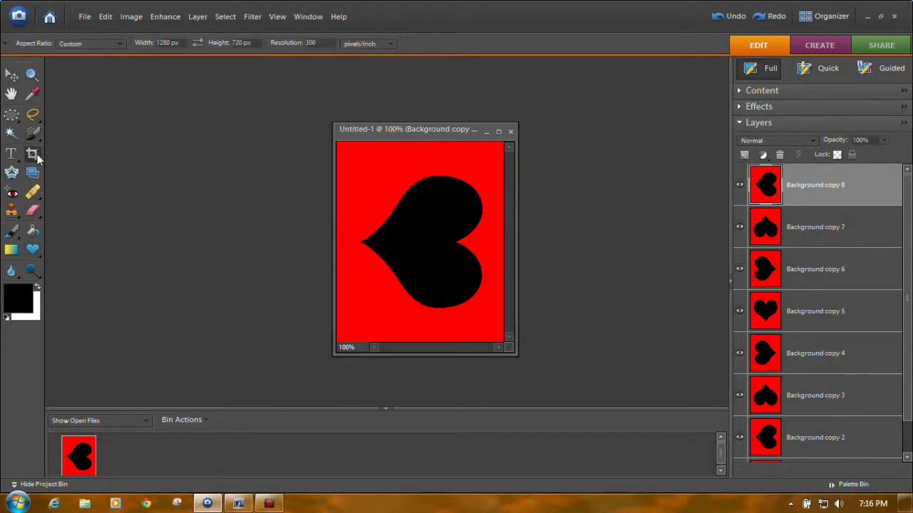
pyautogui.click(120, 45)
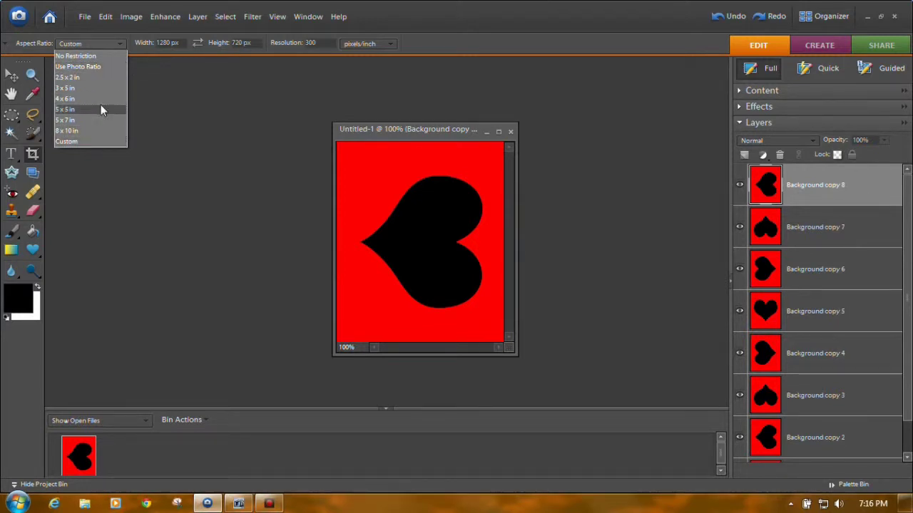
pyautogui.click(160, 95)
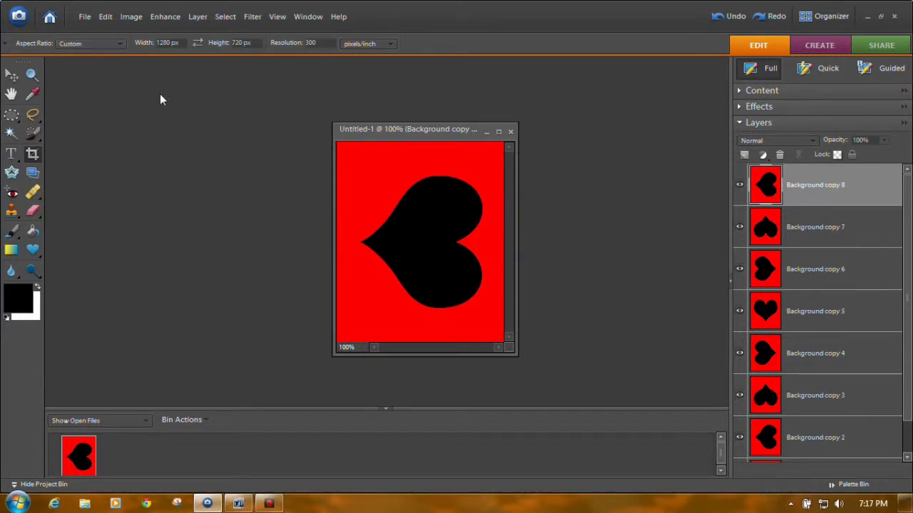
# - Select the Custom Shape Tool, set to Unconstrained size and drawing From Center
pyautogui.click(32, 252)
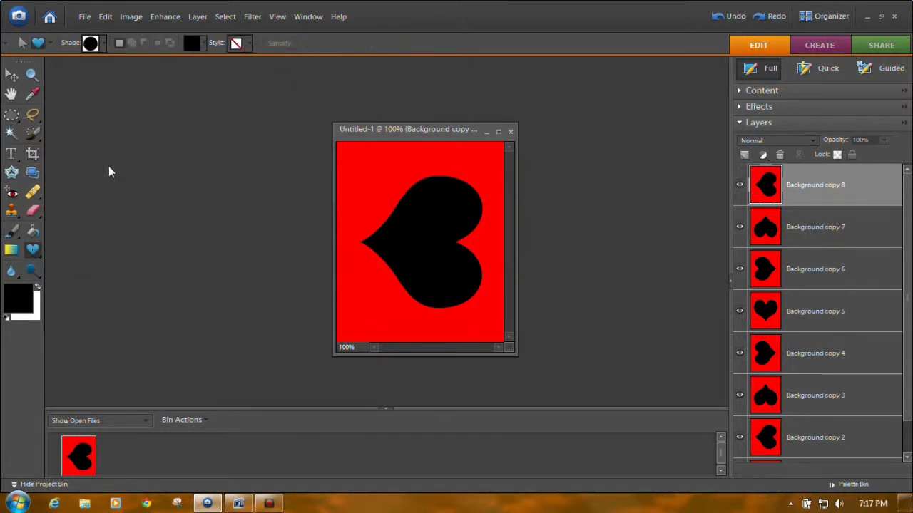
pyautogui.click(50, 44)
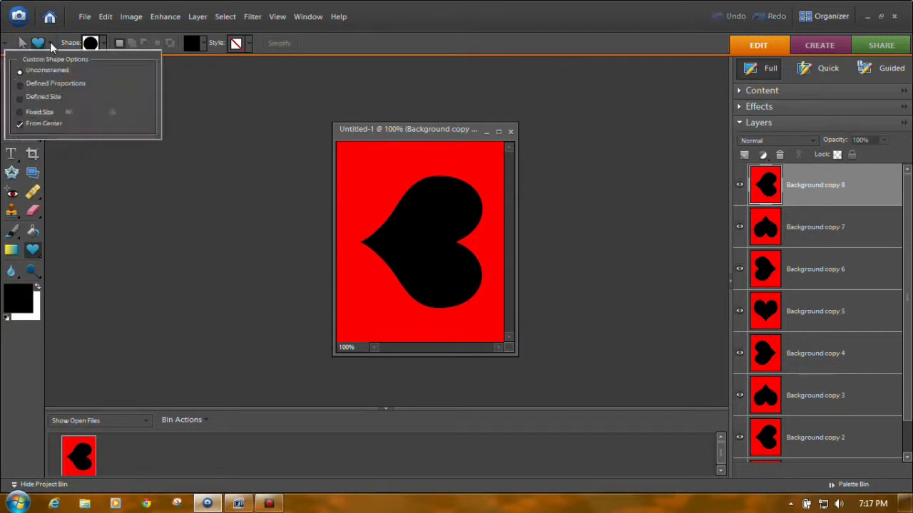
pyautogui.click(20, 73)
# - Load the Arrows library into the custom shape picker
pyautogui.click(82, 184)
pyautogui.click(104, 43)
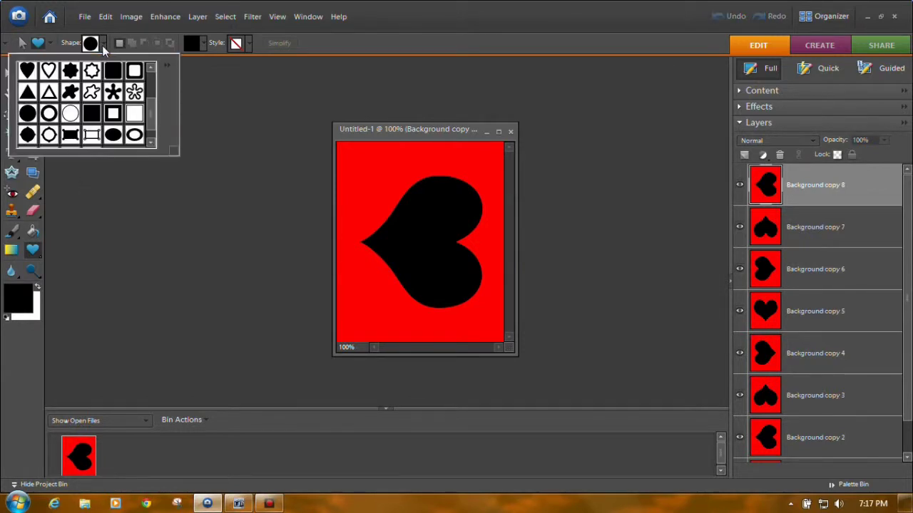
pyautogui.click(168, 65)
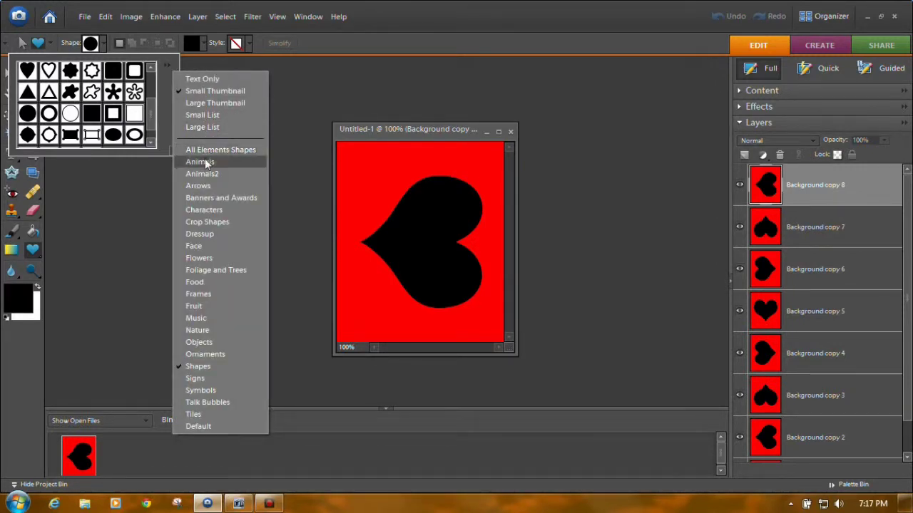
pyautogui.click(206, 367)
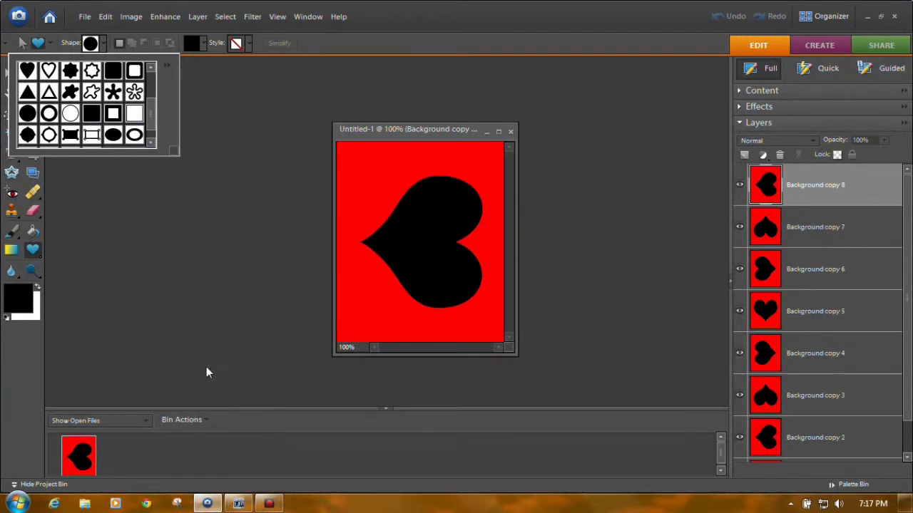
pyautogui.click(166, 64)
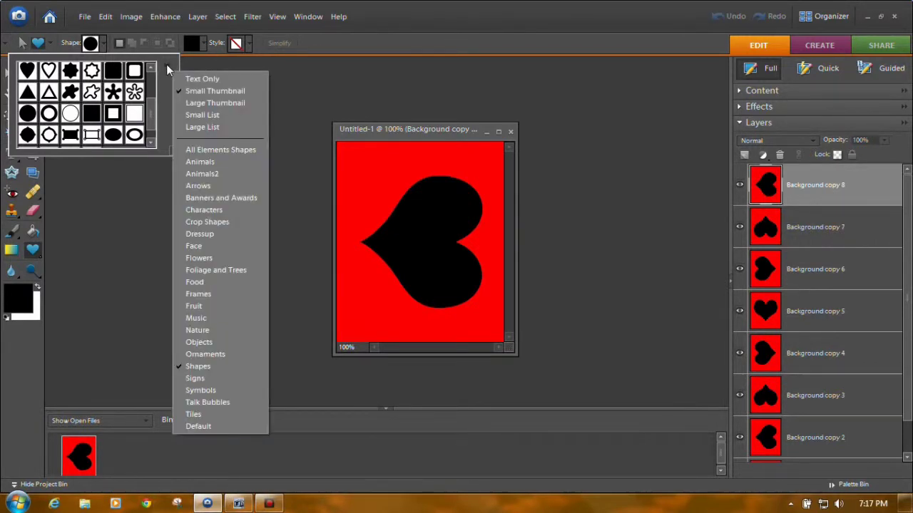
pyautogui.click(205, 187)
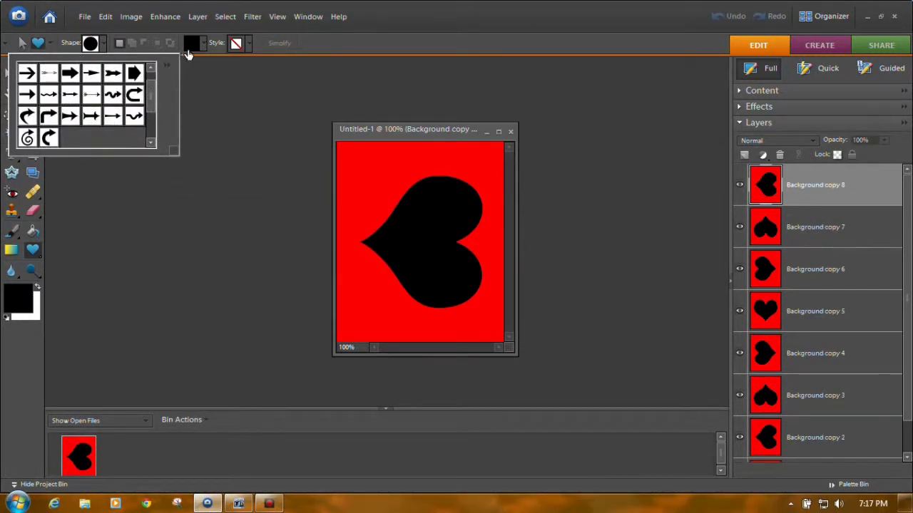
# - Replace it with the Crop Shapes library and scroll through its thumbnails
pyautogui.click(104, 45)
pyautogui.click(102, 45)
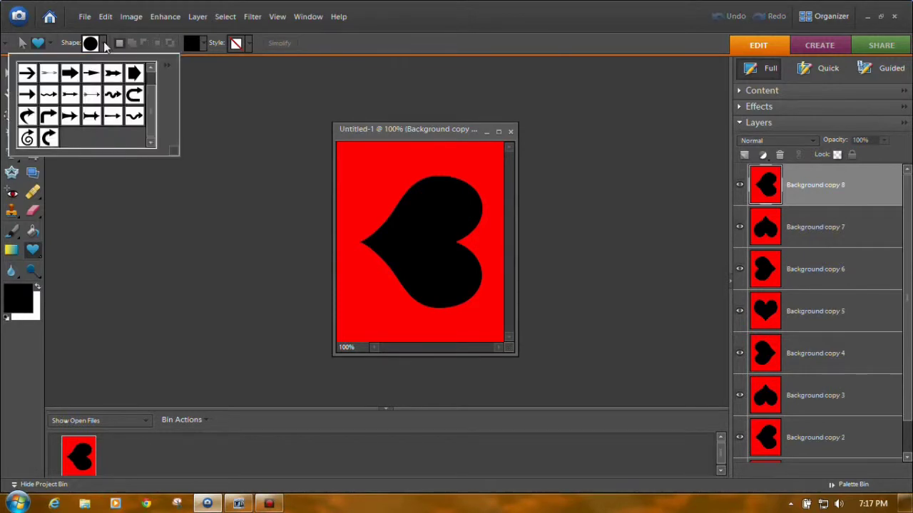
pyautogui.click(167, 65)
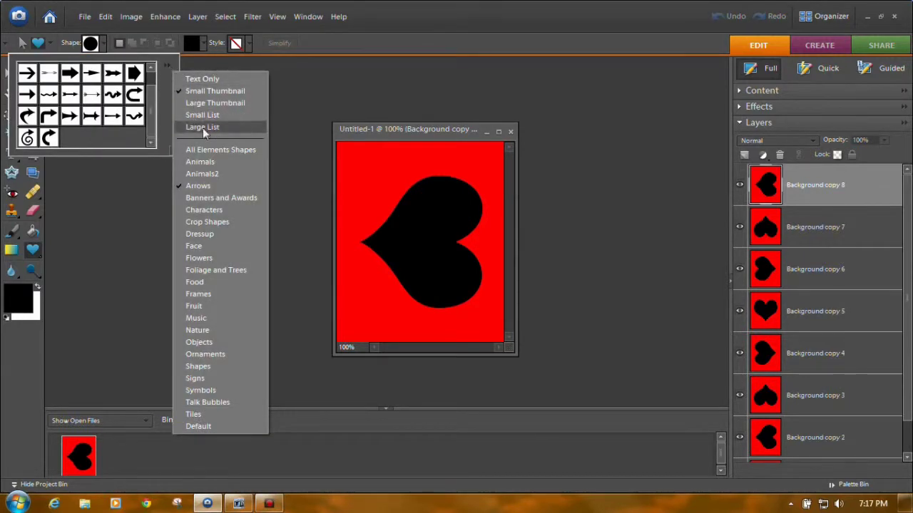
pyautogui.click(218, 223)
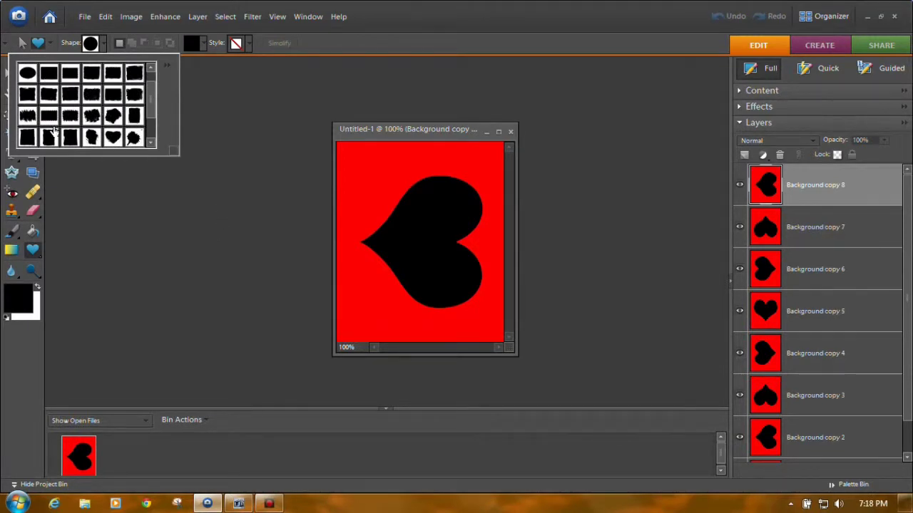
pyautogui.moveTo(153, 93)
pyautogui.mouseDown()
pyautogui.moveTo(156, 123)
pyautogui.moveTo(155, 89)
pyautogui.mouseUp()
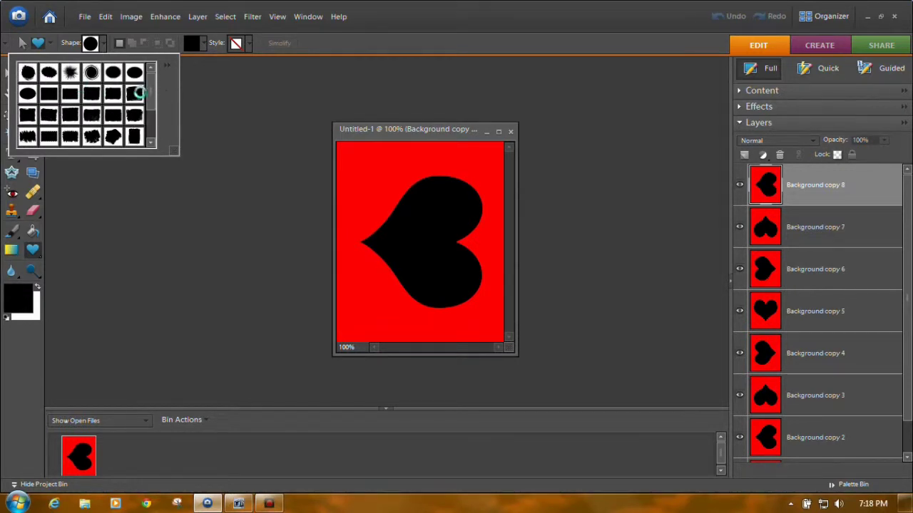
# - Show the shape picker as Large Thumbnails and enlarge the picker panel
pyautogui.click(166, 65)
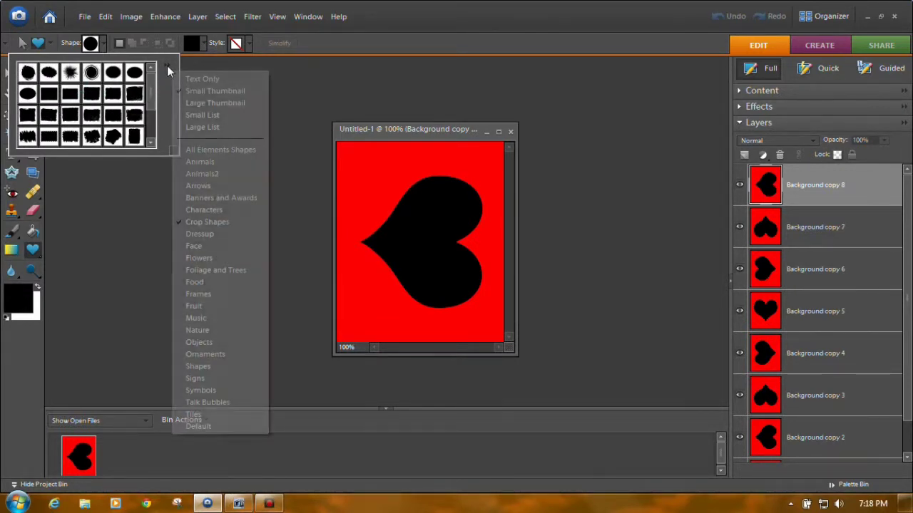
pyautogui.click(204, 105)
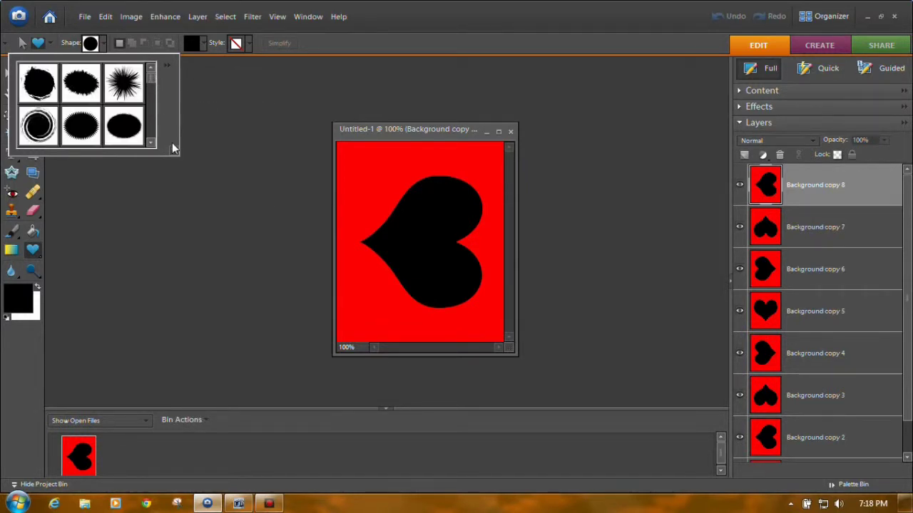
pyautogui.moveTo(173, 149); pyautogui.dragTo(241, 249)
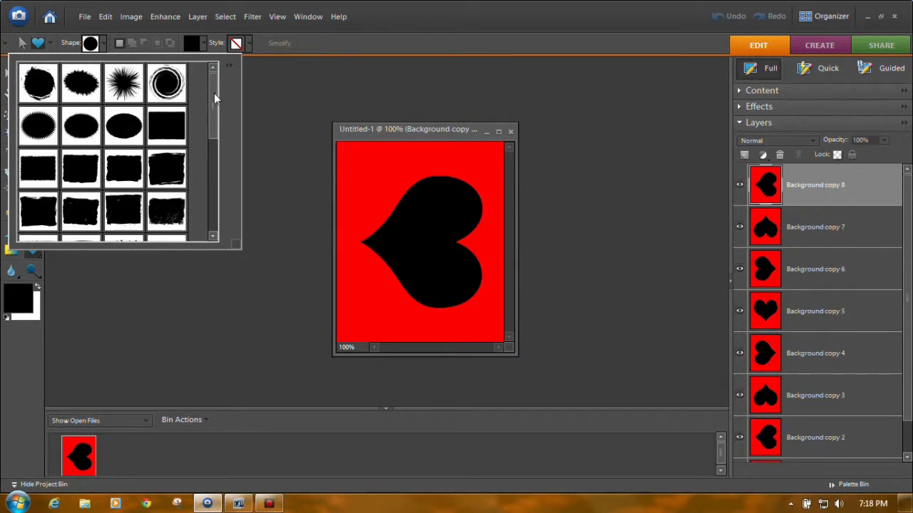
pyautogui.moveTo(214, 92)
pyautogui.mouseDown()
pyautogui.moveTo(217, 197)
pyautogui.moveTo(214, 93)
pyautogui.mouseUp()
# - Load the basic Shapes library and choose the filled Circle shape
pyautogui.click(228, 69)
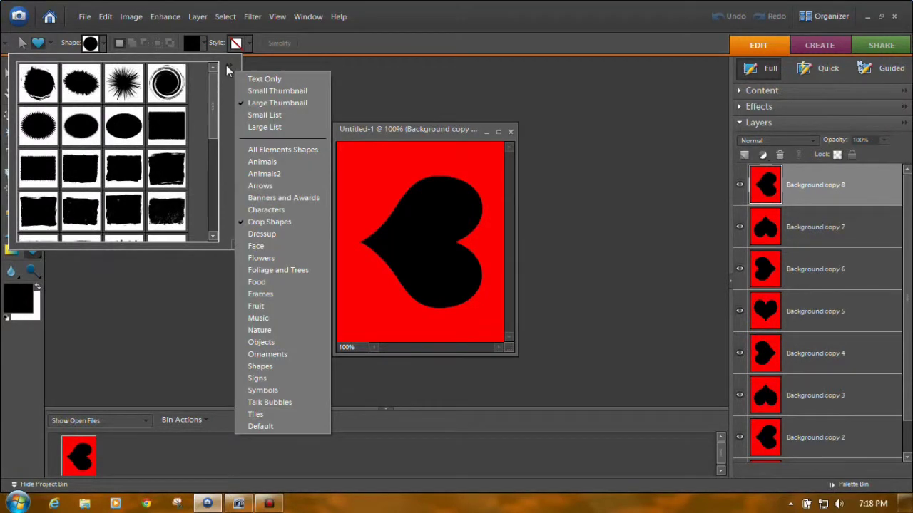
pyautogui.click(260, 367)
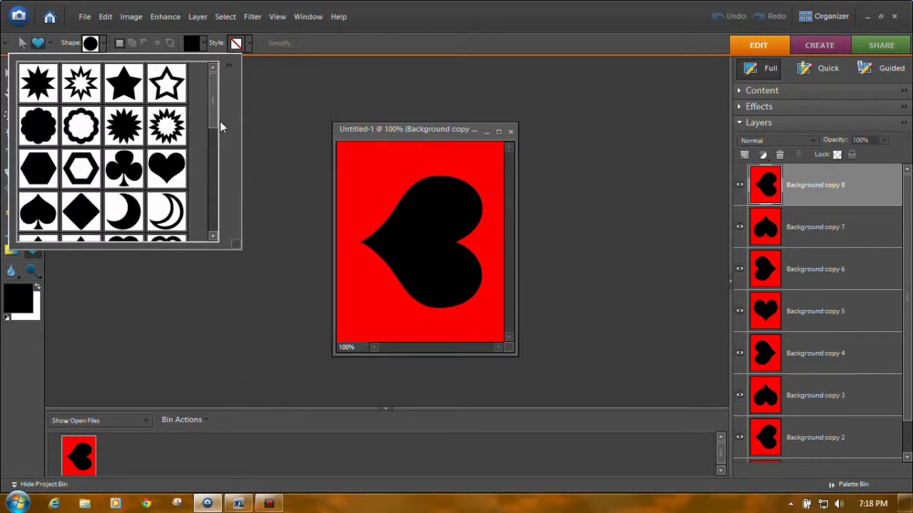
pyautogui.moveTo(216, 116); pyautogui.dragTo(211, 203)
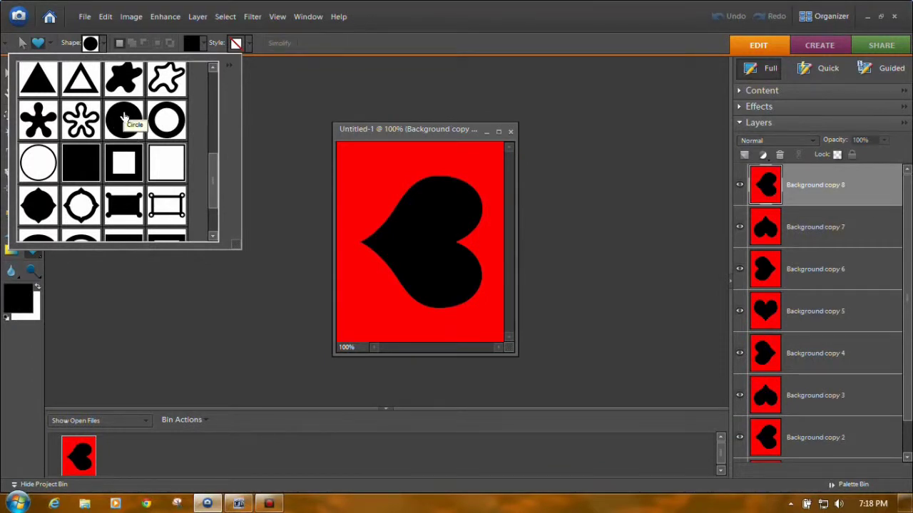
pyautogui.click(124, 118)
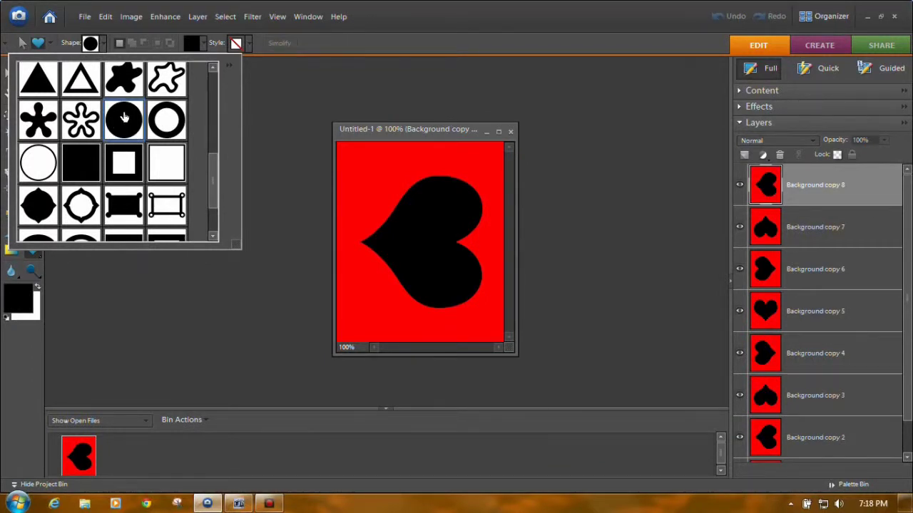
pyautogui.click(251, 86)
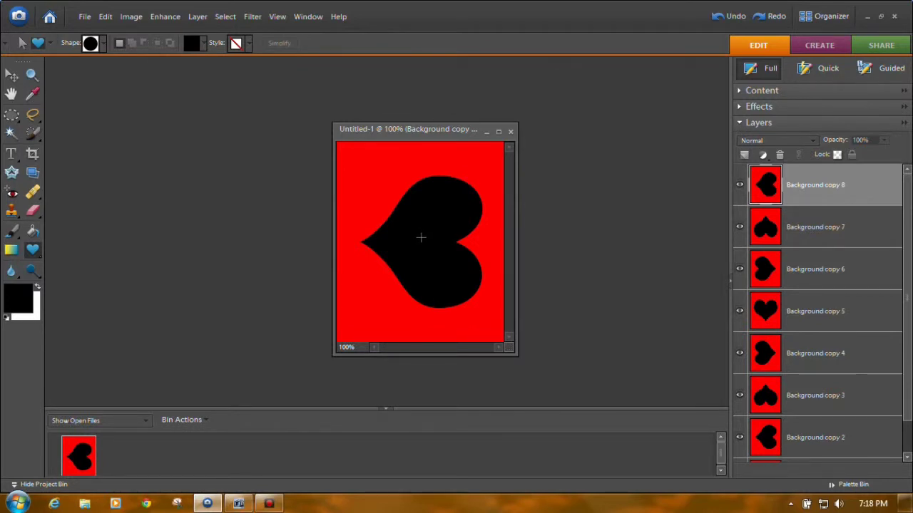
# - Drag outward from the heart's centre to draw a black ellipse filling most of the canvas
pyautogui.moveTo(421, 236); pyautogui.dragTo(493, 331)
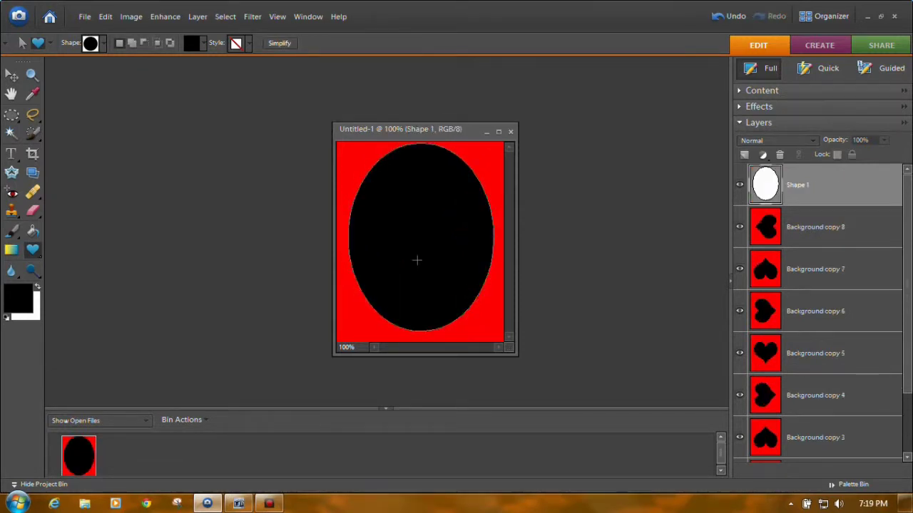
# - Nudge the ellipse into place, then Magic Wand it and simplify the Shape 1 layer
pyautogui.click(10, 78)
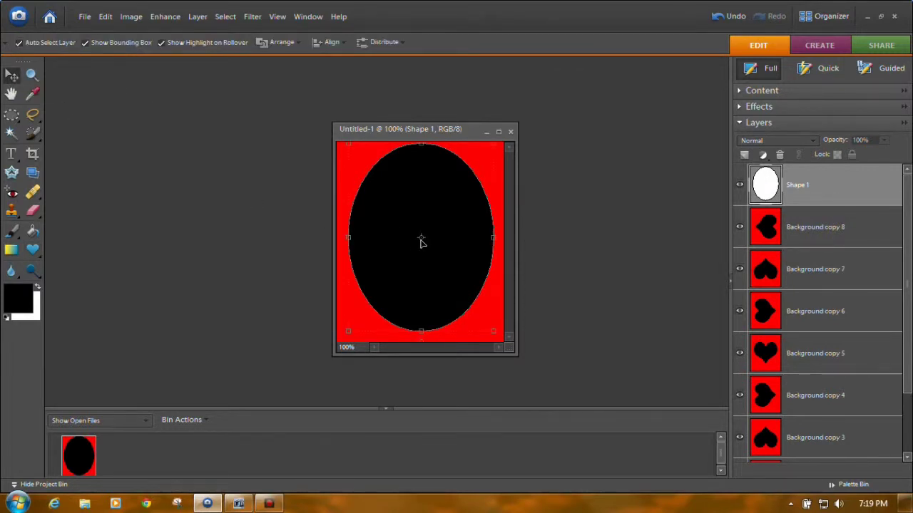
pyautogui.moveTo(422, 240); pyautogui.dragTo(423, 248)
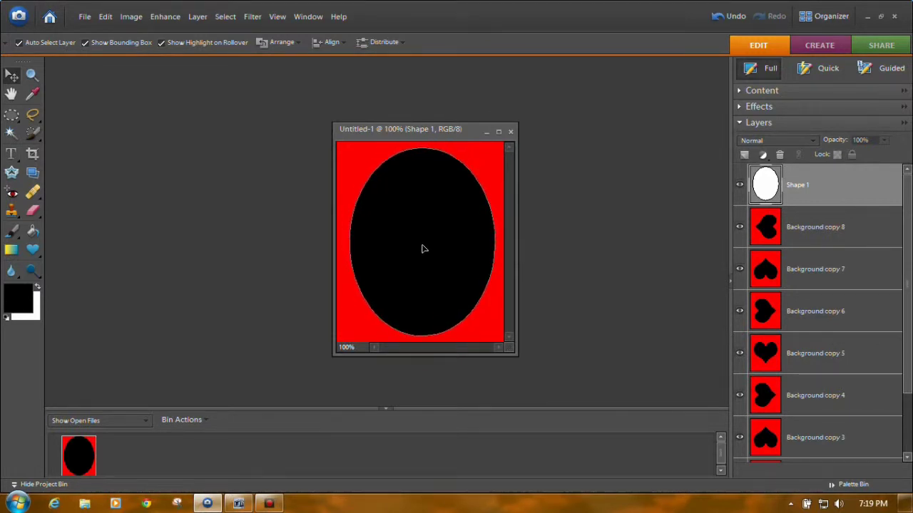
pyautogui.moveTo(424, 249); pyautogui.dragTo(422, 248)
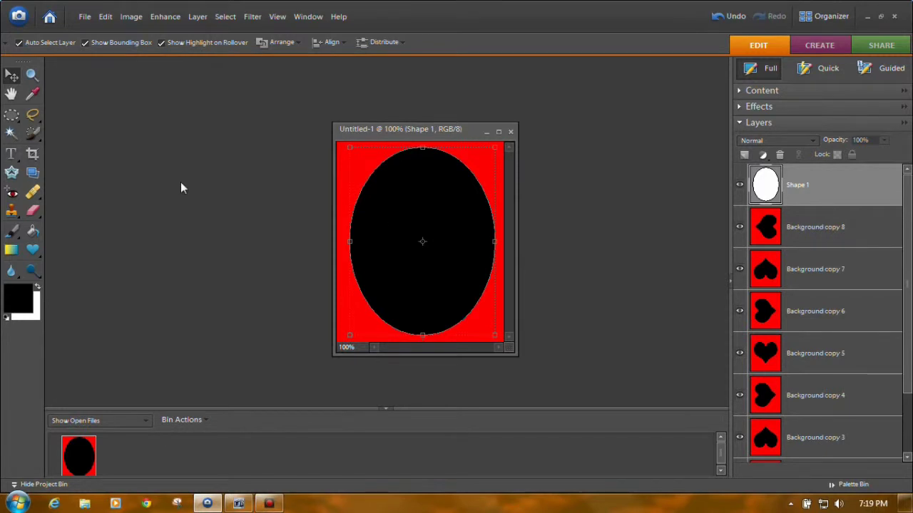
pyautogui.click(11, 135)
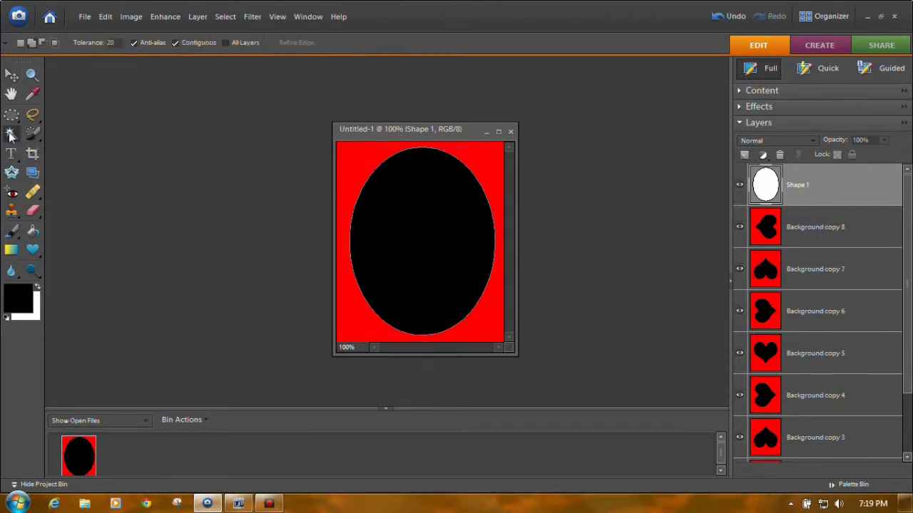
pyautogui.click(426, 242)
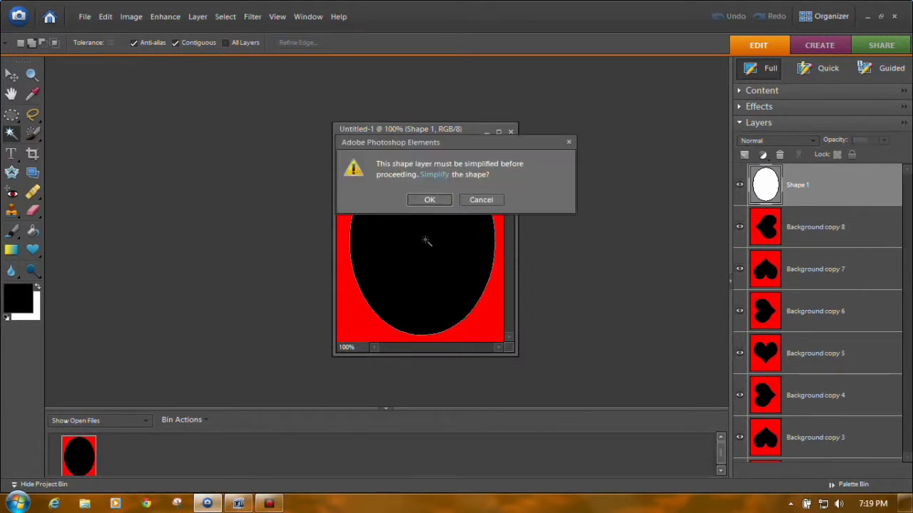
pyautogui.click(429, 199)
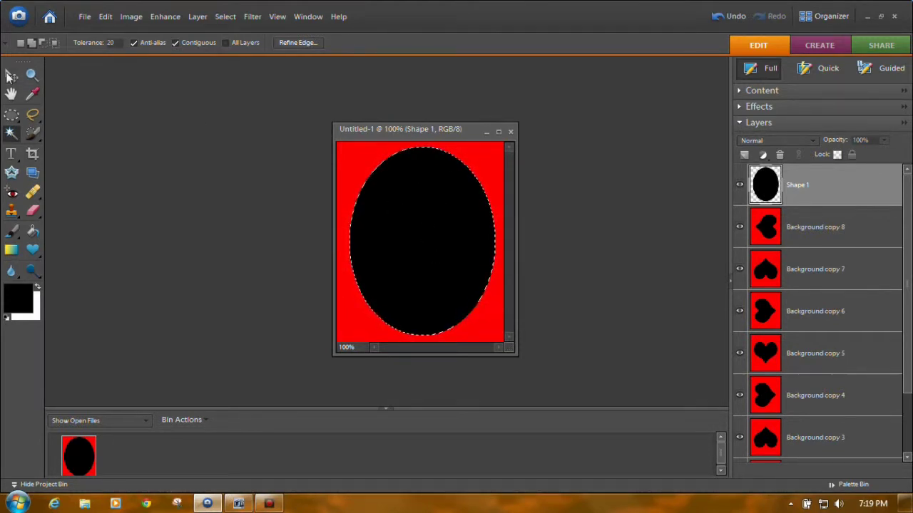
pyautogui.click(11, 75)
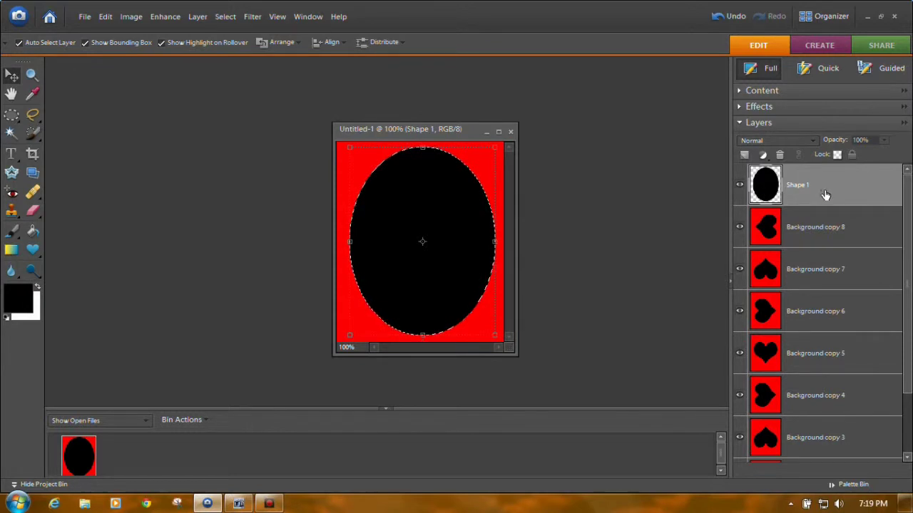
# - Move the Shape 1 layer to the bottom of the Layers panel
pyautogui.moveTo(824, 191); pyautogui.dragTo(835, 448)
pyautogui.scroll(-2, 907, 383)
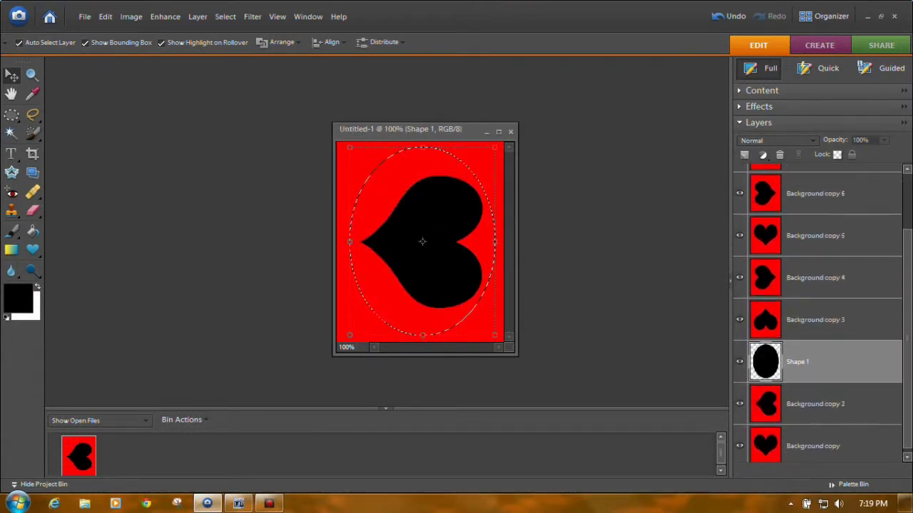
pyautogui.moveTo(854, 372); pyautogui.dragTo(854, 435)
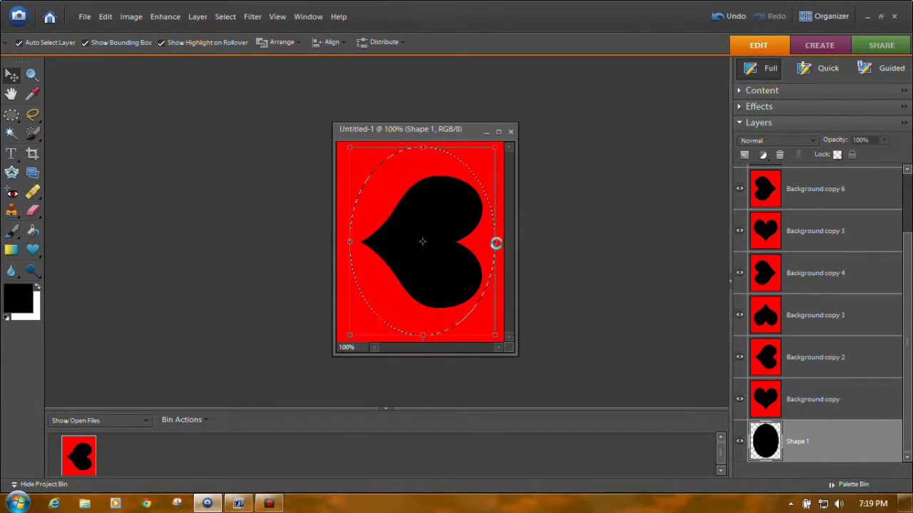
# - Stretch the ellipse from both sides to 114.7% width and commit the transform
pyautogui.click(496, 243)
pyautogui.moveTo(498, 242); pyautogui.dragTo(498, 243)
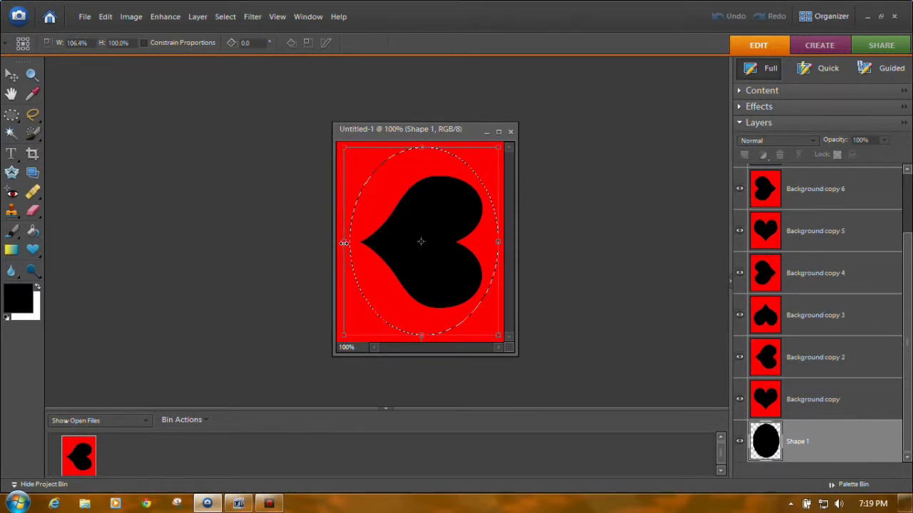
pyautogui.moveTo(344, 243); pyautogui.dragTo(344, 243)
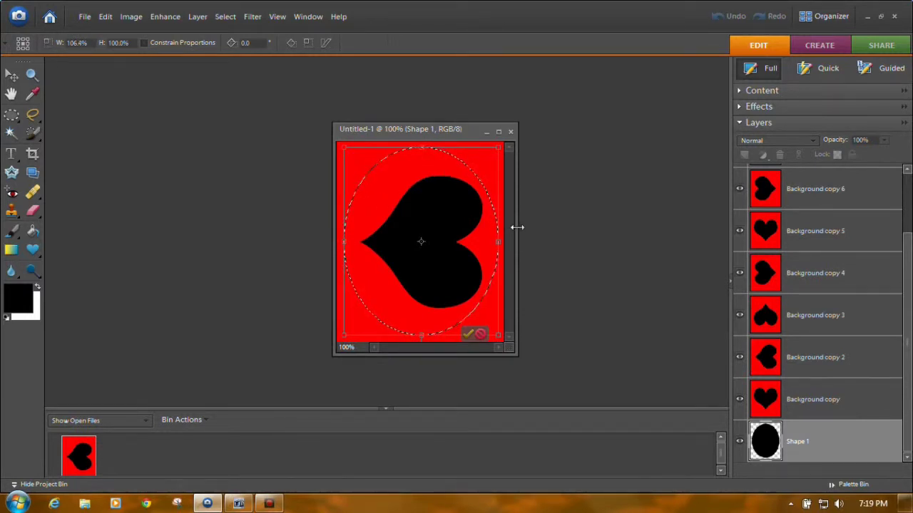
pyautogui.moveTo(500, 241); pyautogui.dragTo(504, 240)
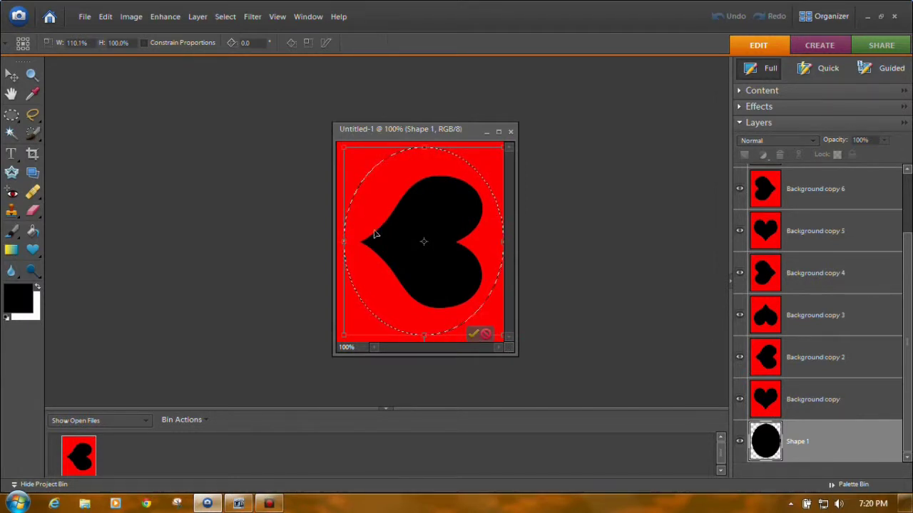
pyautogui.moveTo(342, 242); pyautogui.dragTo(337, 242)
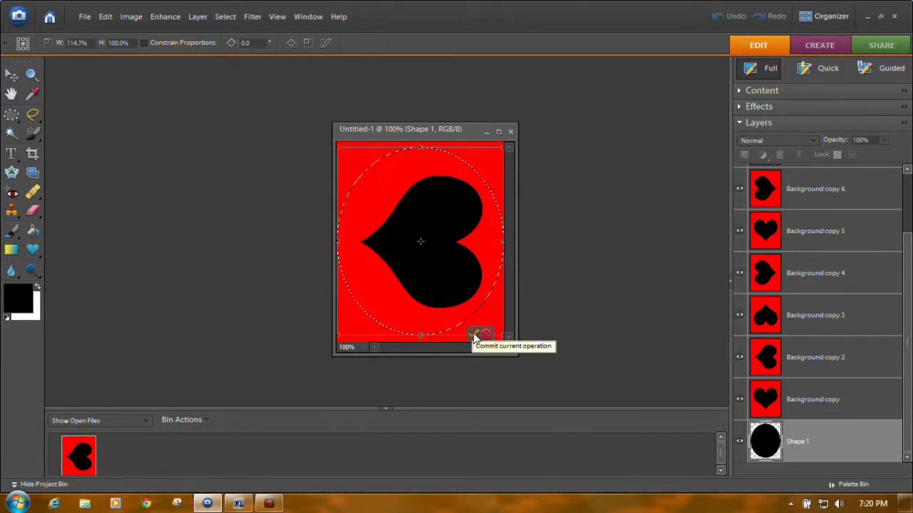
pyautogui.click(477, 335)
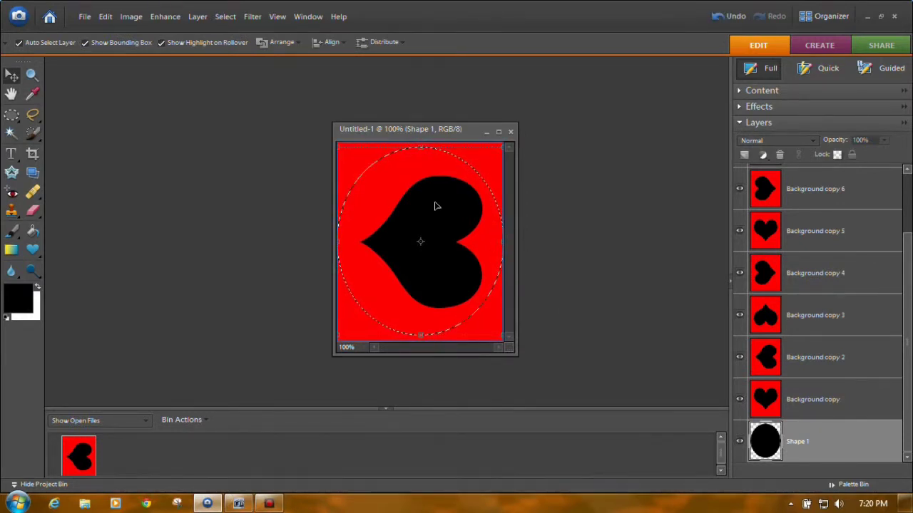
# - Invert the selection and delete outside the ellipse on Background copy 8 through 5
pyautogui.click(225, 16)
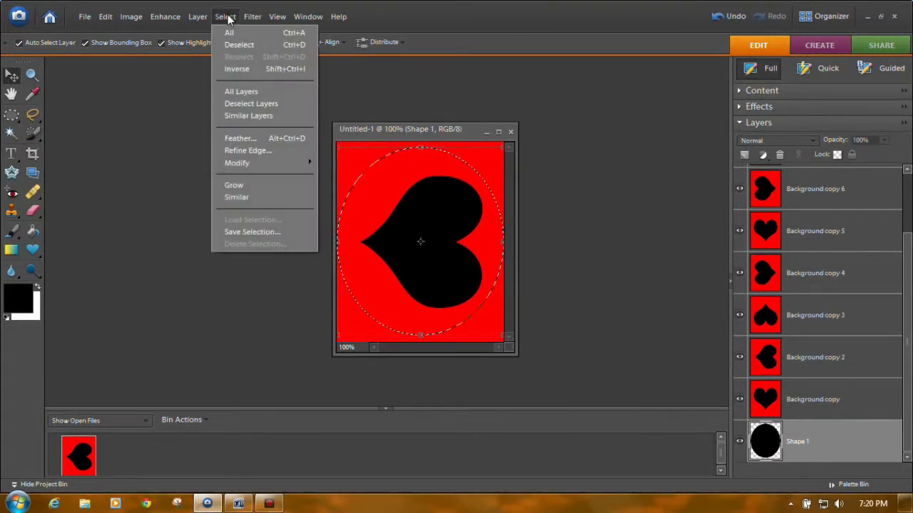
pyautogui.click(239, 71)
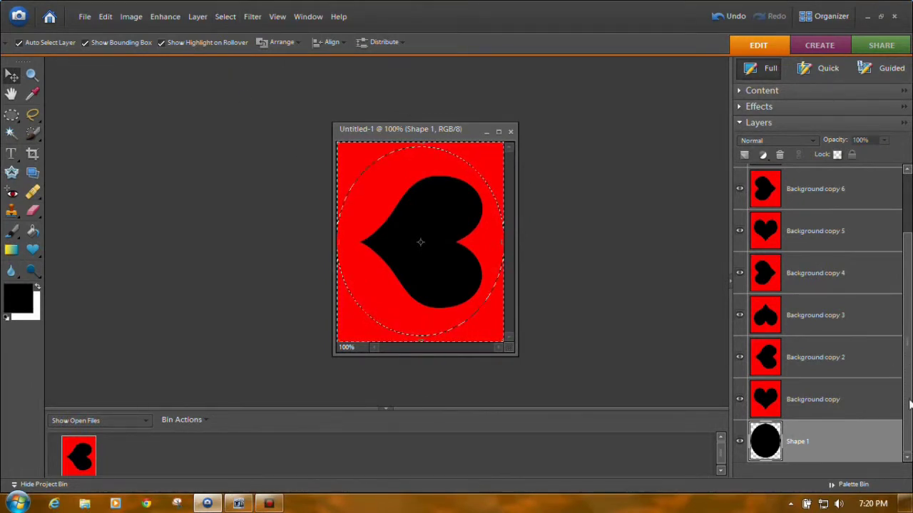
pyautogui.moveTo(911, 360); pyautogui.dragTo(910, 306)
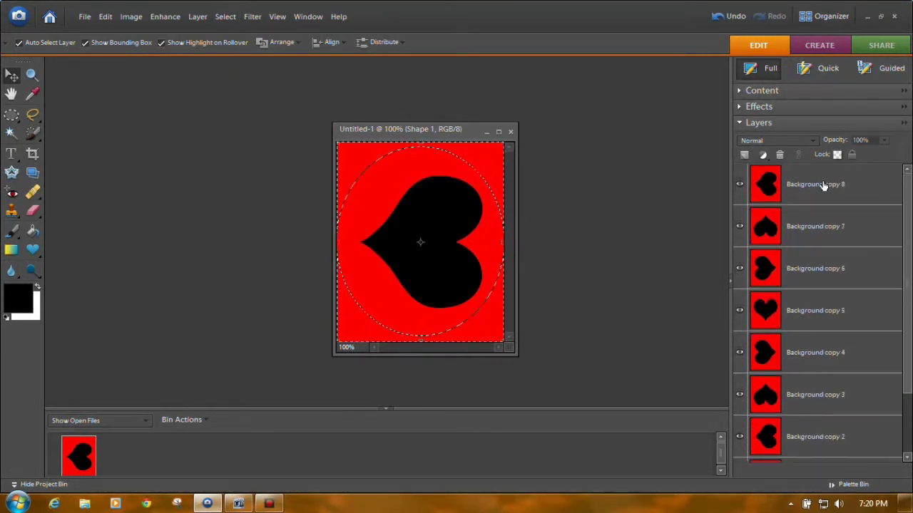
pyautogui.click(863, 191)
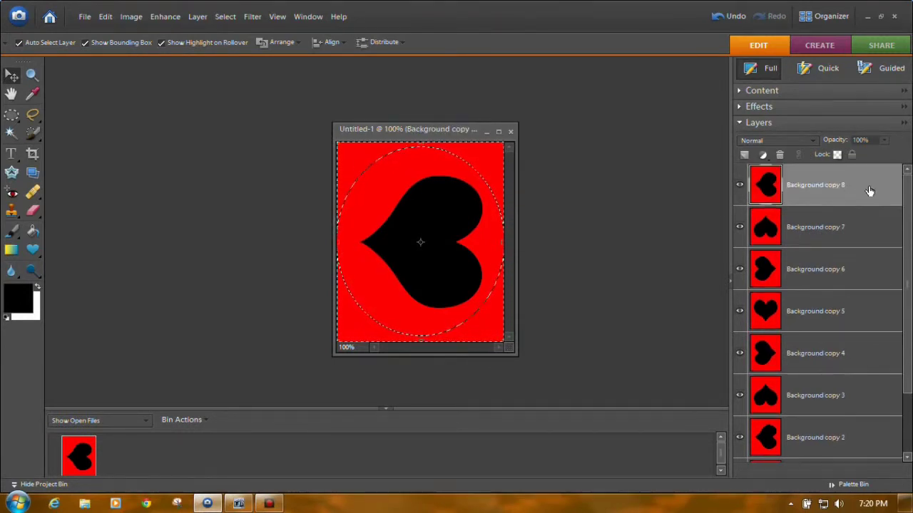
pyautogui.press('Delete')
pyautogui.click(846, 227)
pyautogui.press('Delete')
pyautogui.click(839, 269)
pyautogui.press('Delete')
pyautogui.click(825, 312)
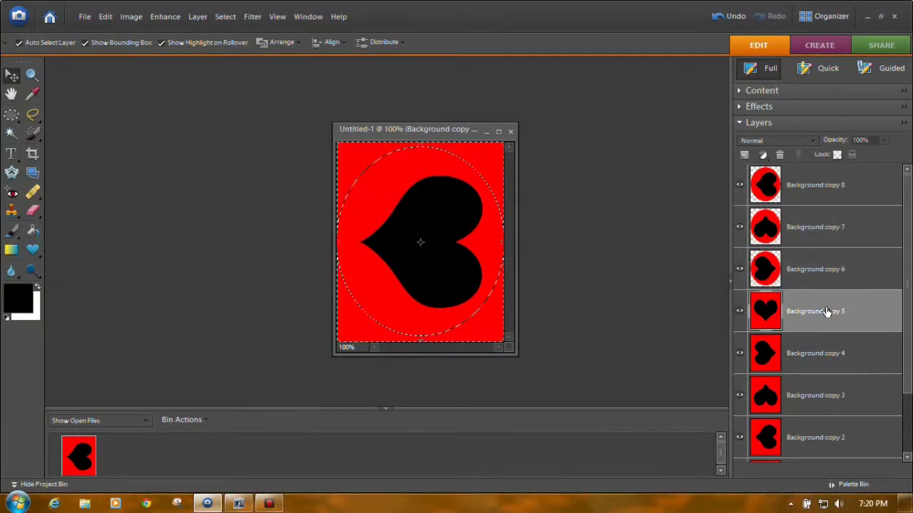
pyautogui.press('Delete')
# - Delete outside the ellipse on Background copy 4, 3, 2 and Background copy
pyautogui.click(817, 348)
pyautogui.click(815, 400)
pyautogui.press('Delete')
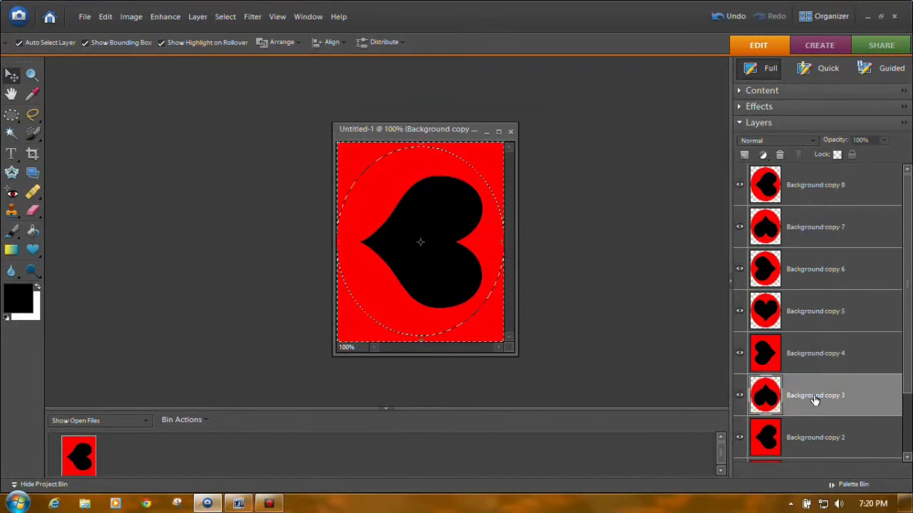
pyautogui.click(817, 354)
pyautogui.press('Delete')
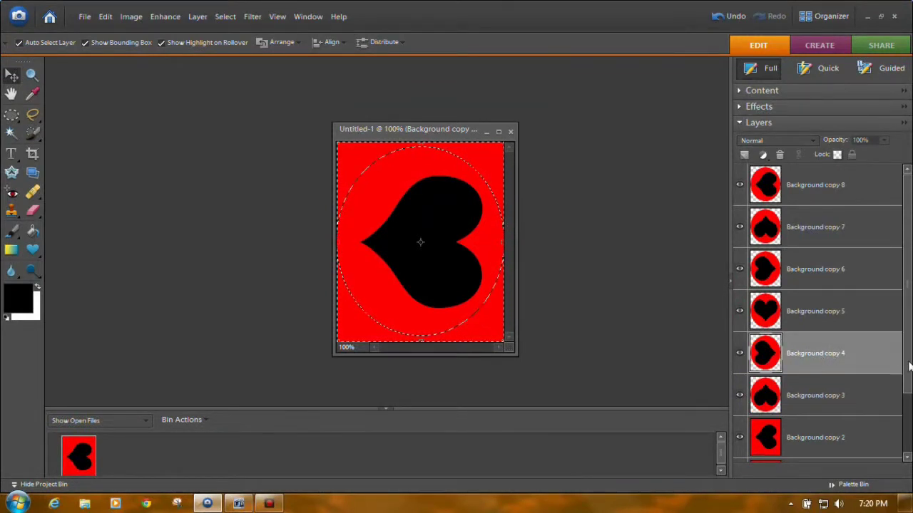
pyautogui.scroll(-2, 907, 363)
pyautogui.click(813, 359)
pyautogui.press('Delete')
pyautogui.click(811, 404)
pyautogui.press('Delete')
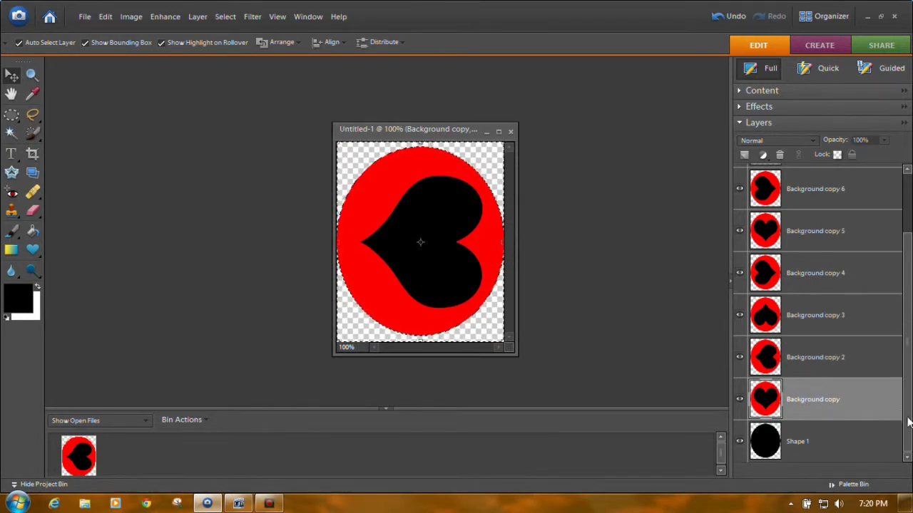
pyautogui.scroll(2, 908, 422)
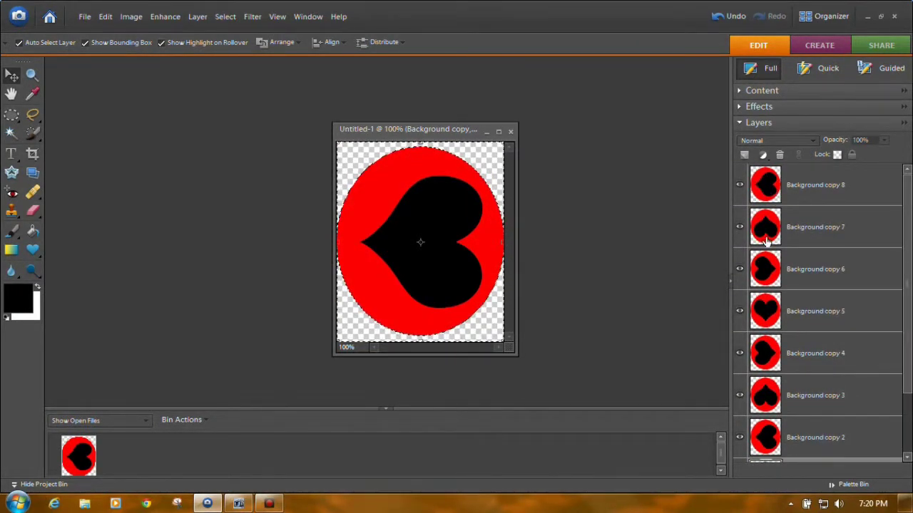
pyautogui.moveTo(908, 310); pyautogui.dragTo(907, 411)
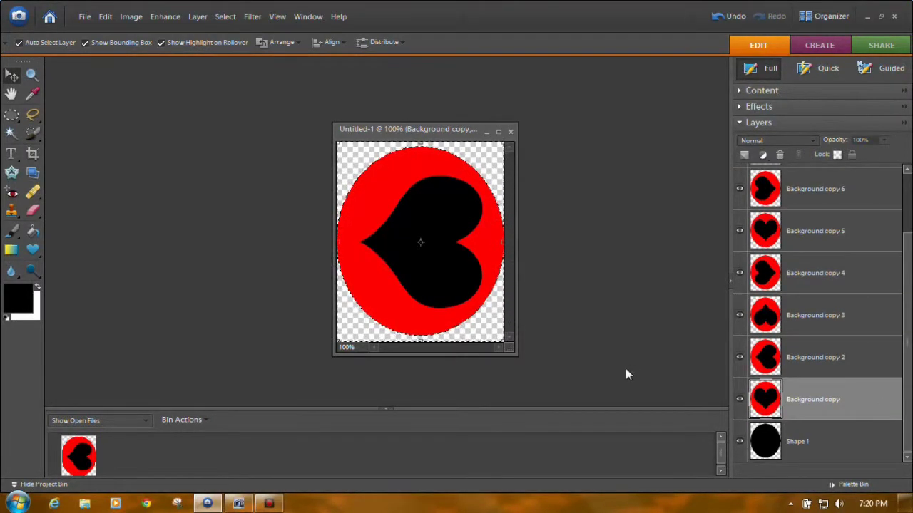
# - Undo three edits, then clear outside the ellipse on Background copy 4, 2 and Background copy
pyautogui.click(718, 17)
pyautogui.click(718, 17)
pyautogui.click(718, 18)
pyautogui.click(718, 17)
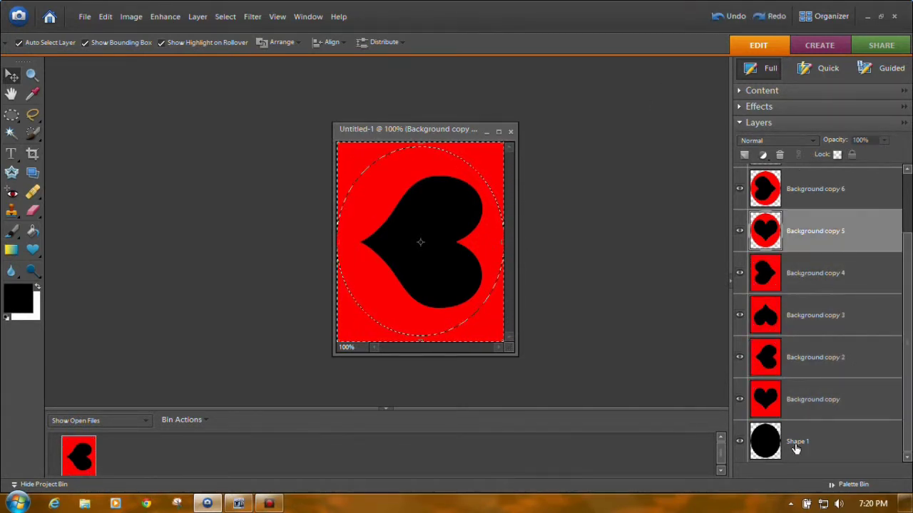
pyautogui.click(818, 288)
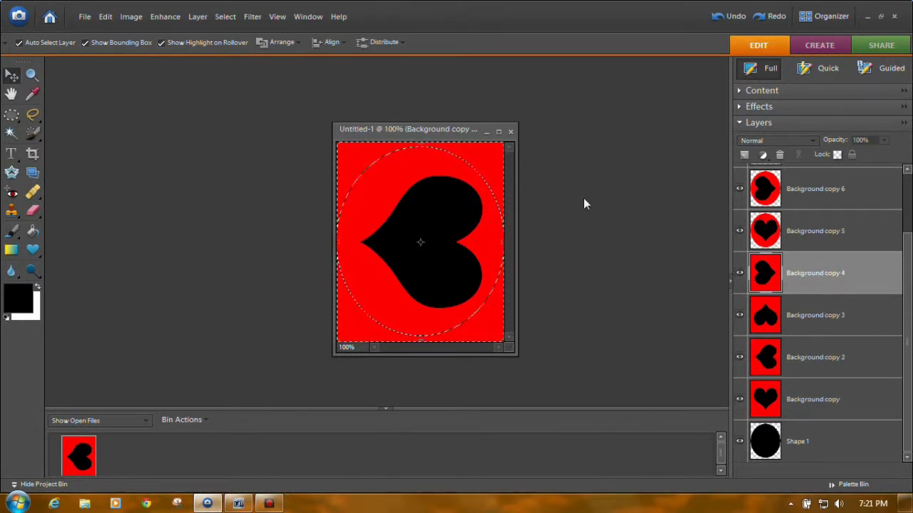
pyautogui.hotkey('ctrl', 'y')
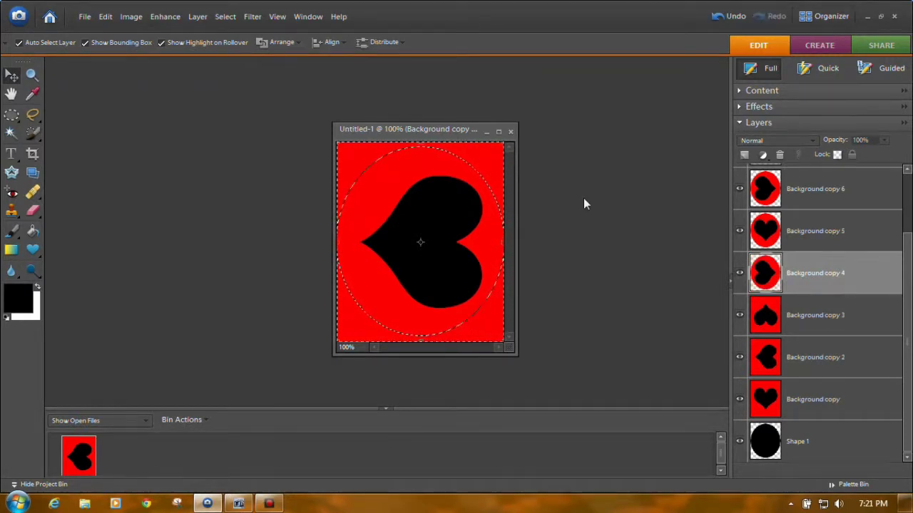
pyautogui.click(821, 318)
pyautogui.click(815, 361)
pyautogui.press('Delete')
pyautogui.click(814, 410)
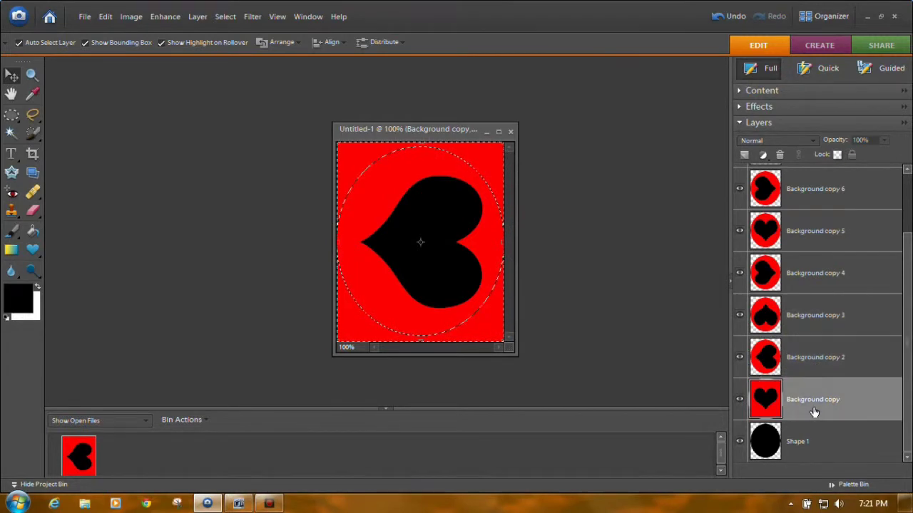
pyautogui.press('Delete')
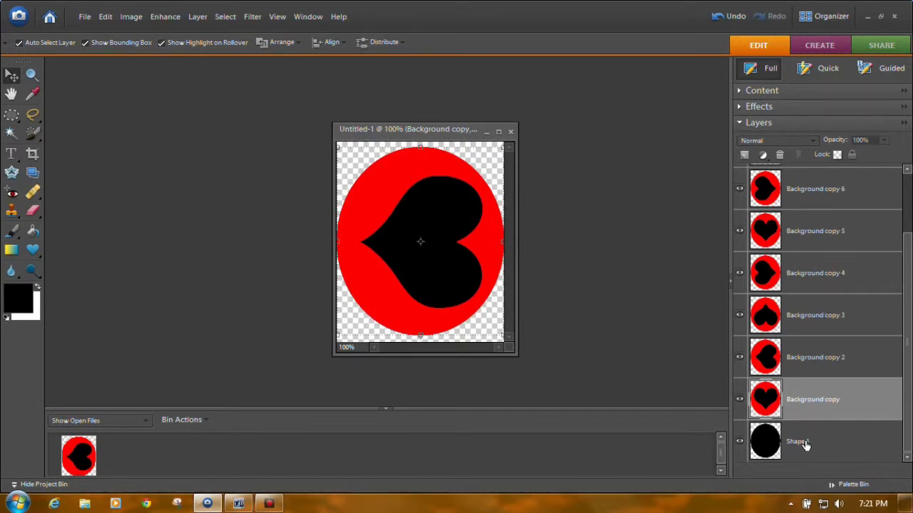
# - Drag the Shape 1 oval layer into the Layers panel trash and scroll back to the top
pyautogui.moveTo(805, 445); pyautogui.dragTo(782, 157)
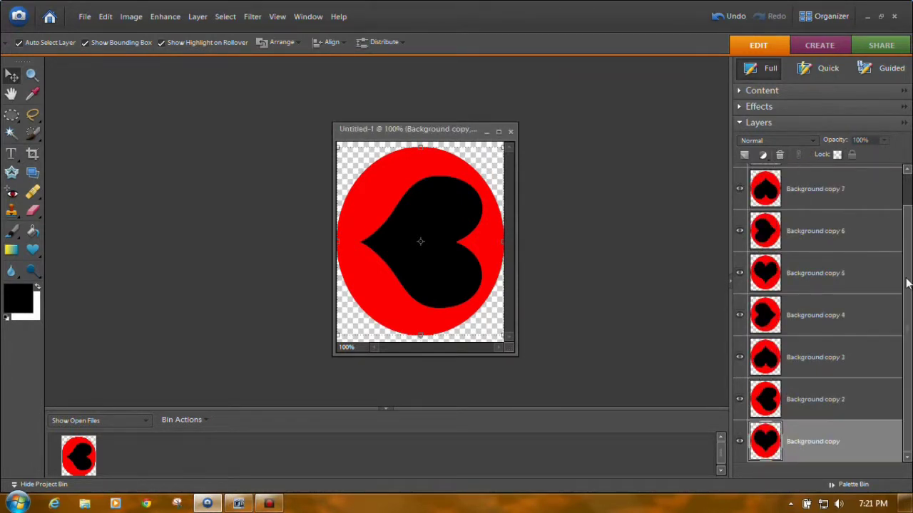
pyautogui.moveTo(910, 313); pyautogui.dragTo(909, 246)
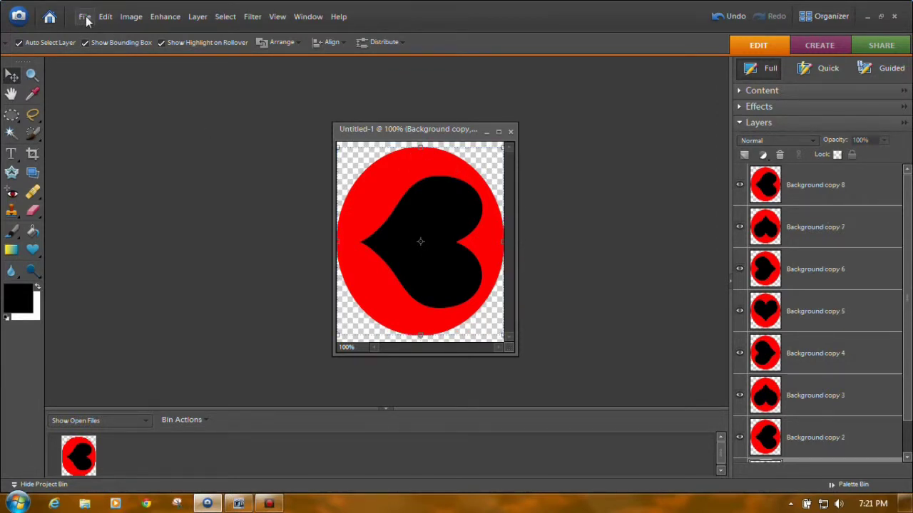
# - In Save for Web, make the GIF an animated 8-frame loop and preview it in the browser
pyautogui.click(85, 19)
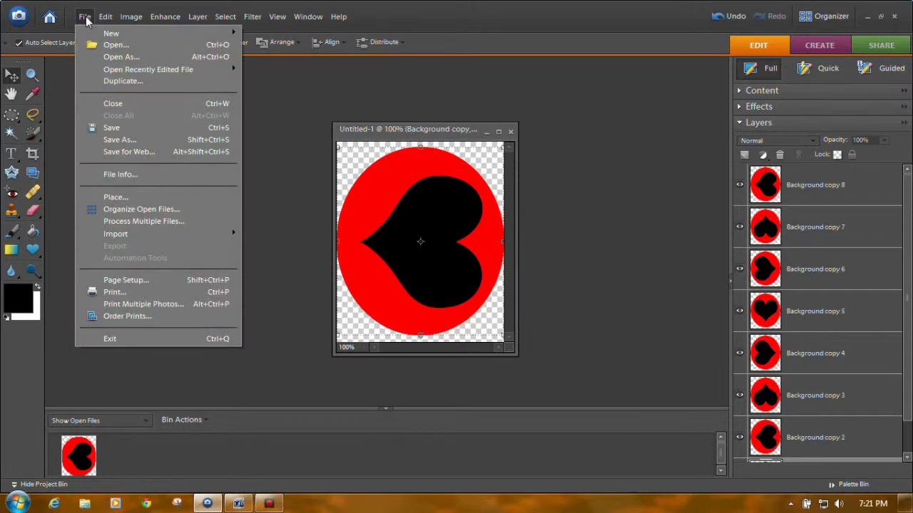
pyautogui.click(133, 152)
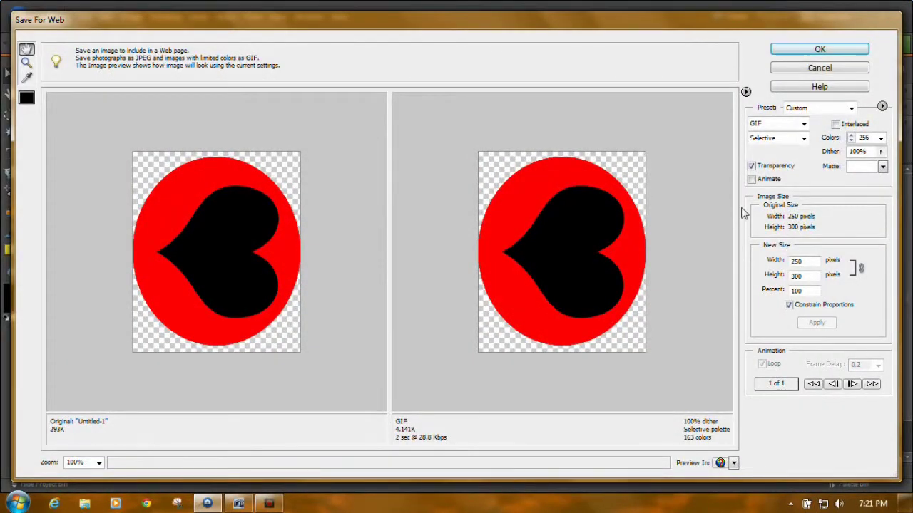
pyautogui.click(751, 180)
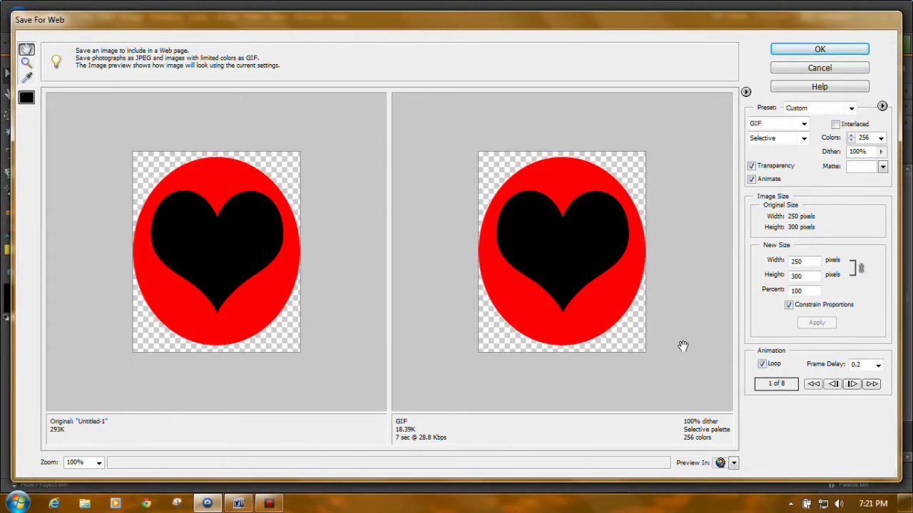
pyautogui.click(720, 463)
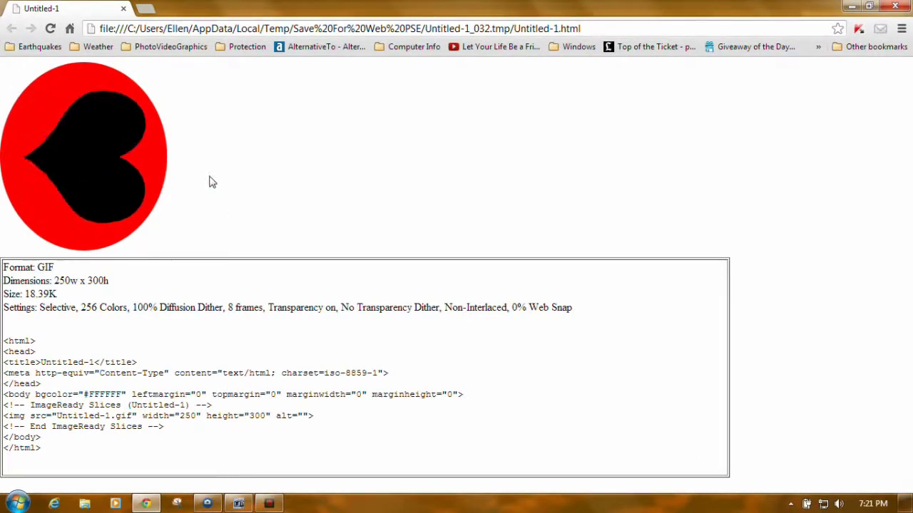
# - Close the Chrome preview of the animated GIF
pyautogui.click(898, 9)
# - Accept the web export settings and choose the Pictures library as the save location
pyautogui.click(820, 50)
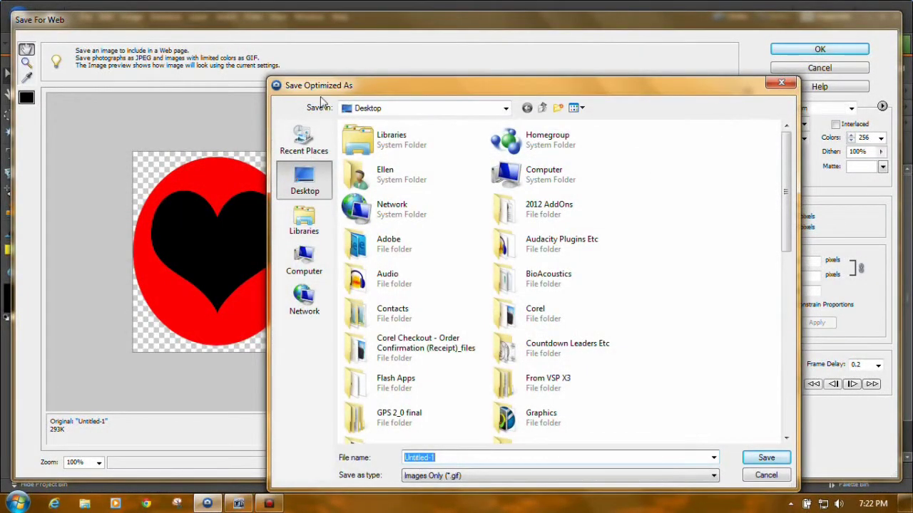
pyautogui.click(304, 225)
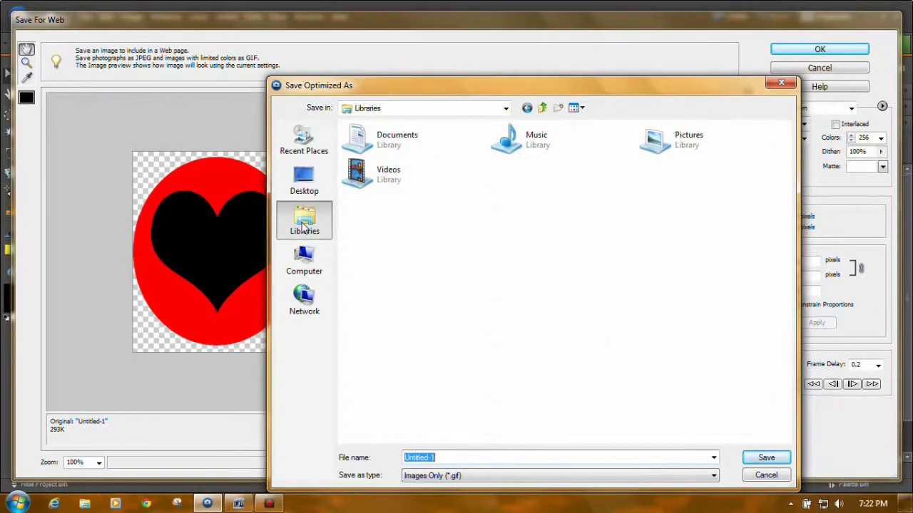
pyautogui.doubleClick(658, 143)
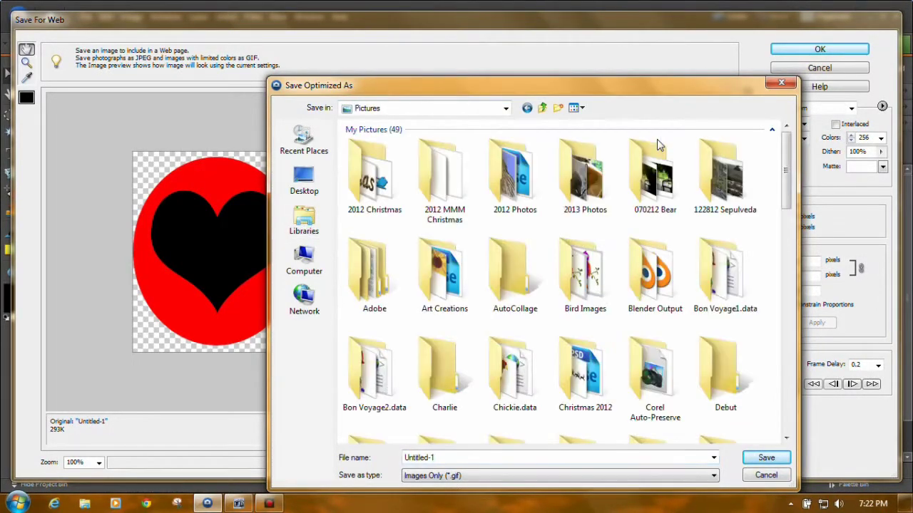
# - Save the animation as a GIF file named 'Turning Heart'
pyautogui.doubleClick(443, 458)
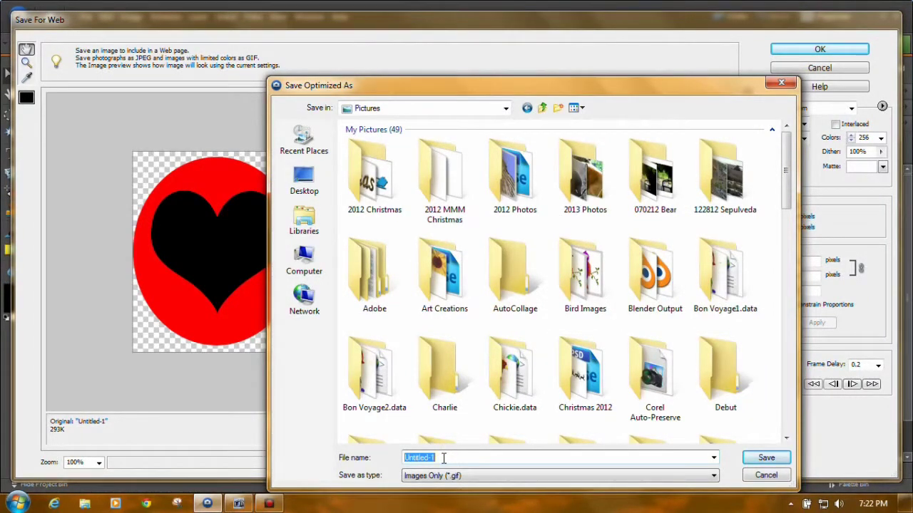
pyautogui.write('Turning Heart')
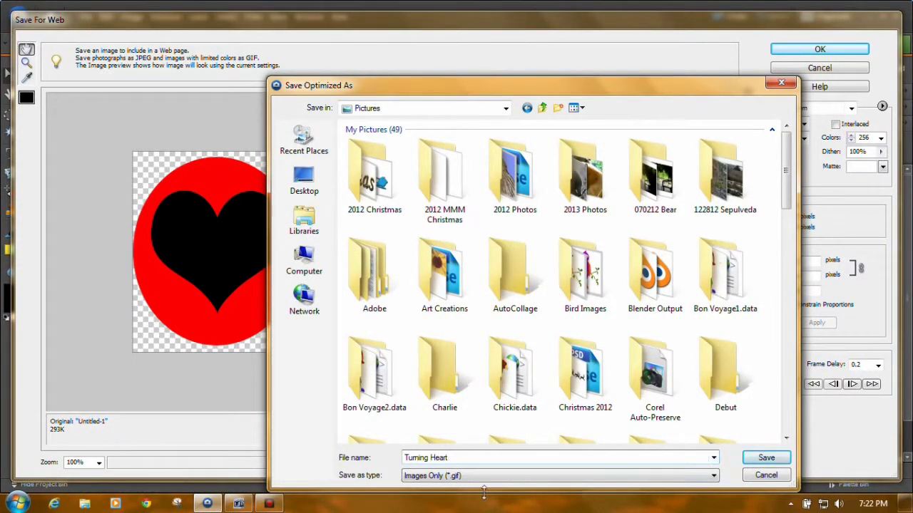
pyautogui.click(713, 476)
pyautogui.click(714, 486)
pyautogui.click(760, 464)
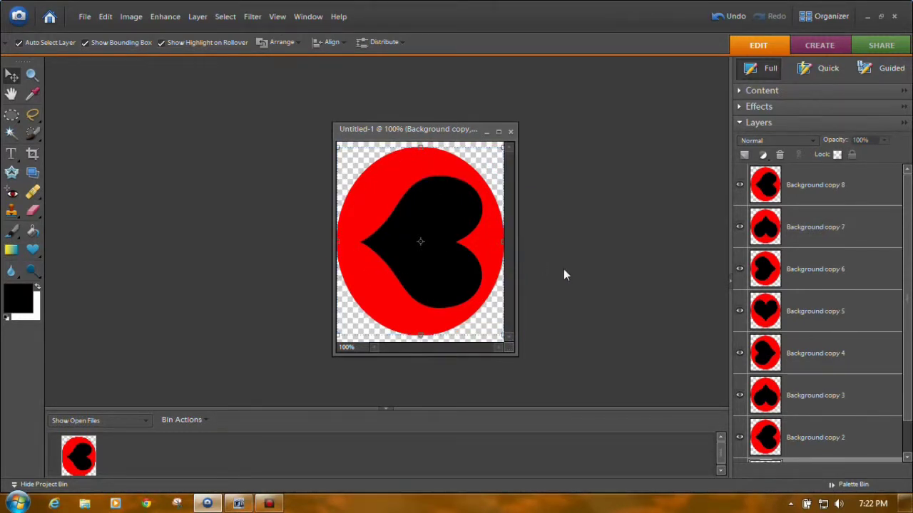
# - Select the Custom Shape Tool and scroll through the shape picker without drawing anything
pyautogui.click(33, 251)
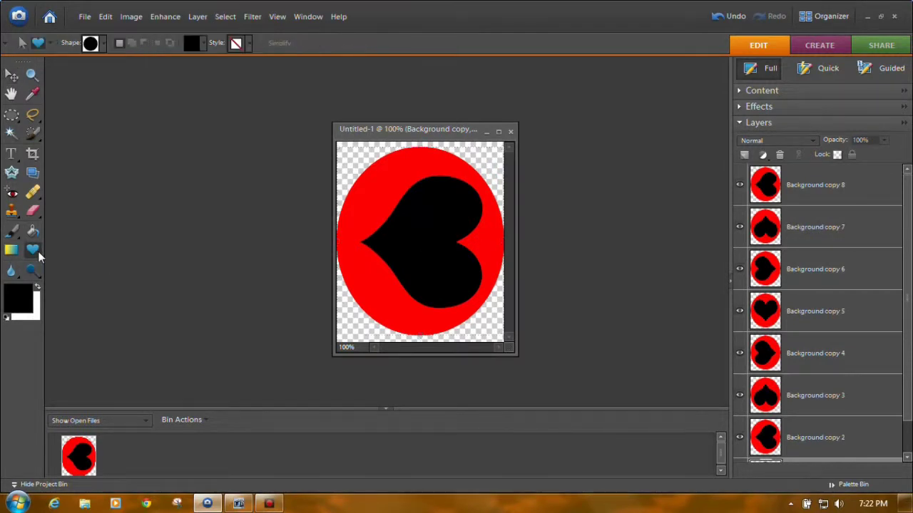
pyautogui.click(103, 44)
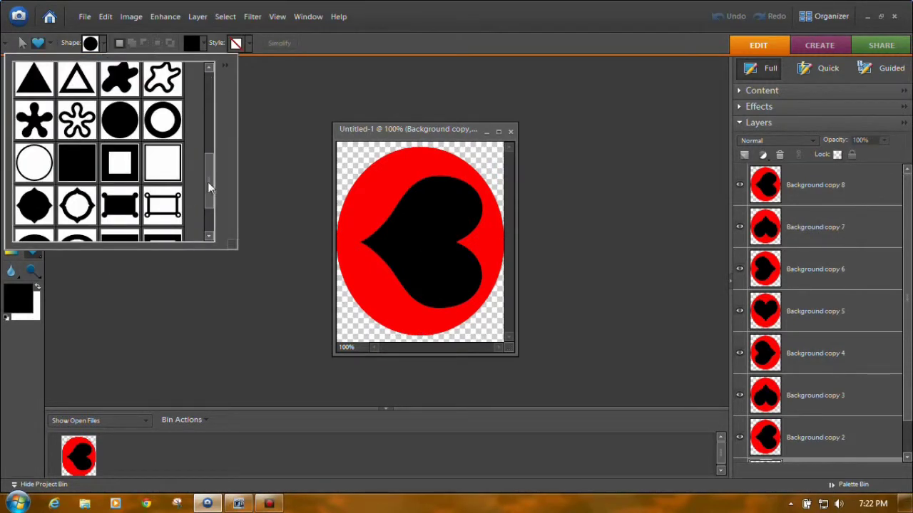
pyautogui.moveTo(206, 182); pyautogui.dragTo(220, 114)
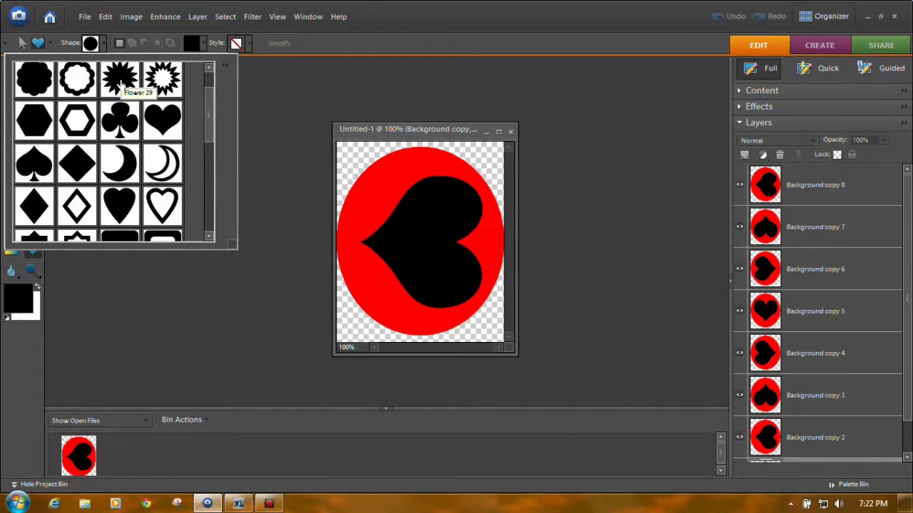
pyautogui.moveTo(213, 112); pyautogui.dragTo(211, 91)
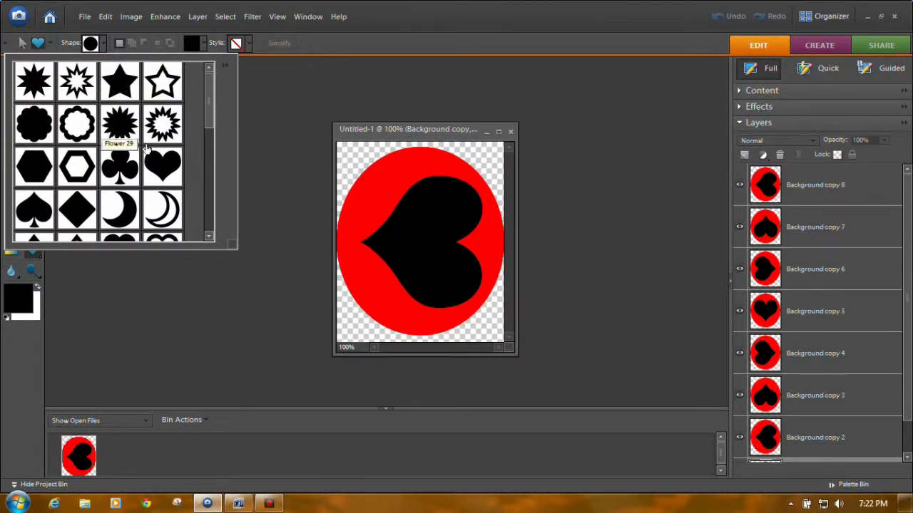
pyautogui.moveTo(209, 114); pyautogui.dragTo(208, 228)
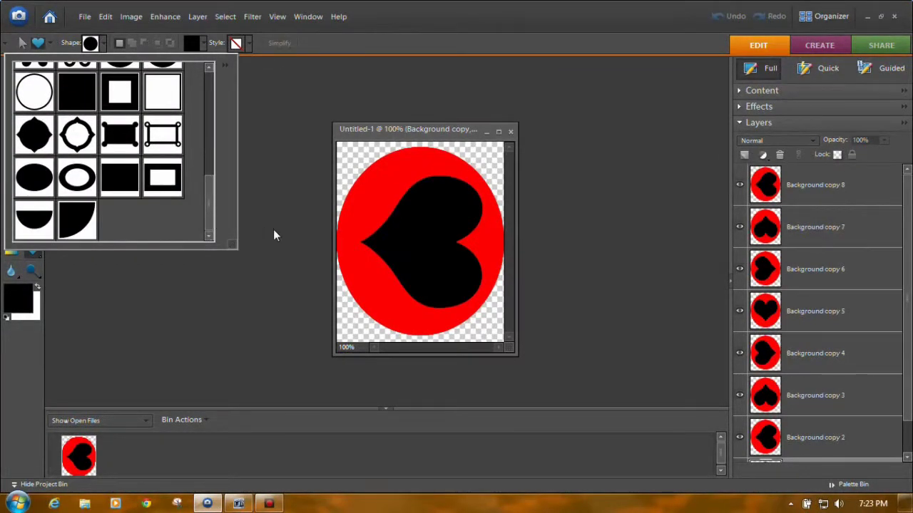
pyautogui.click(268, 264)
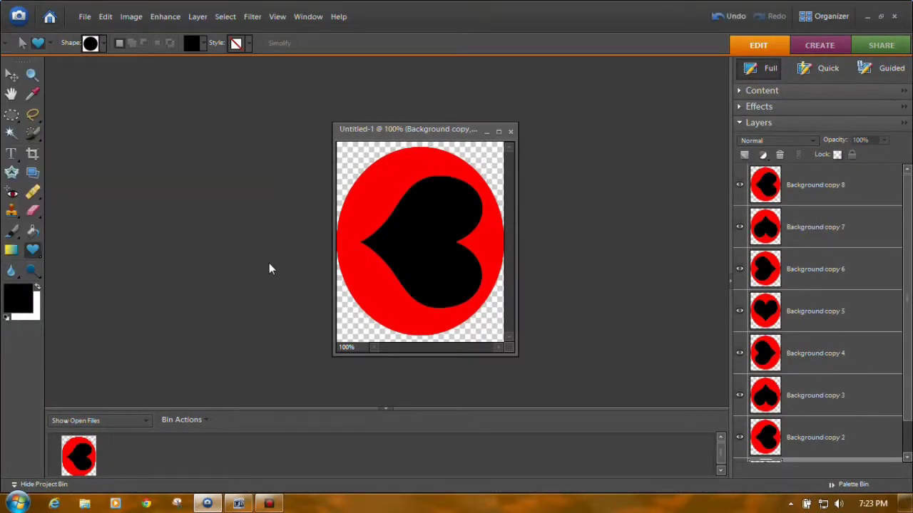